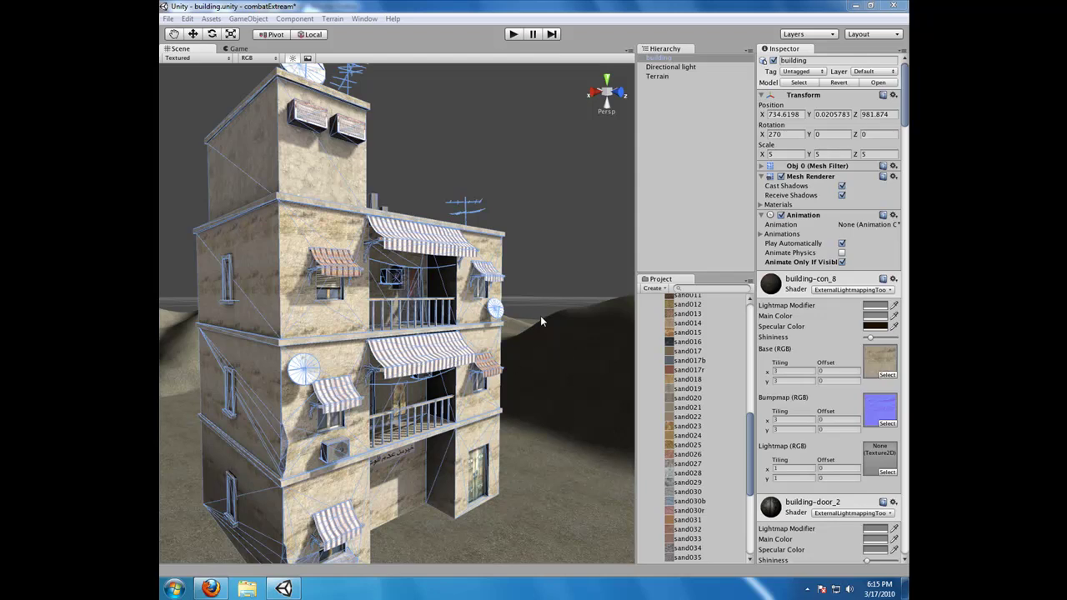
Orbit the Unity scene view around the balconied building and the dunes
mouse_move(549, 307)
left_mouse_down("alt")
mouse_move(526, 321)
mouse_move(534, 317)
left_mouse_up("alt")
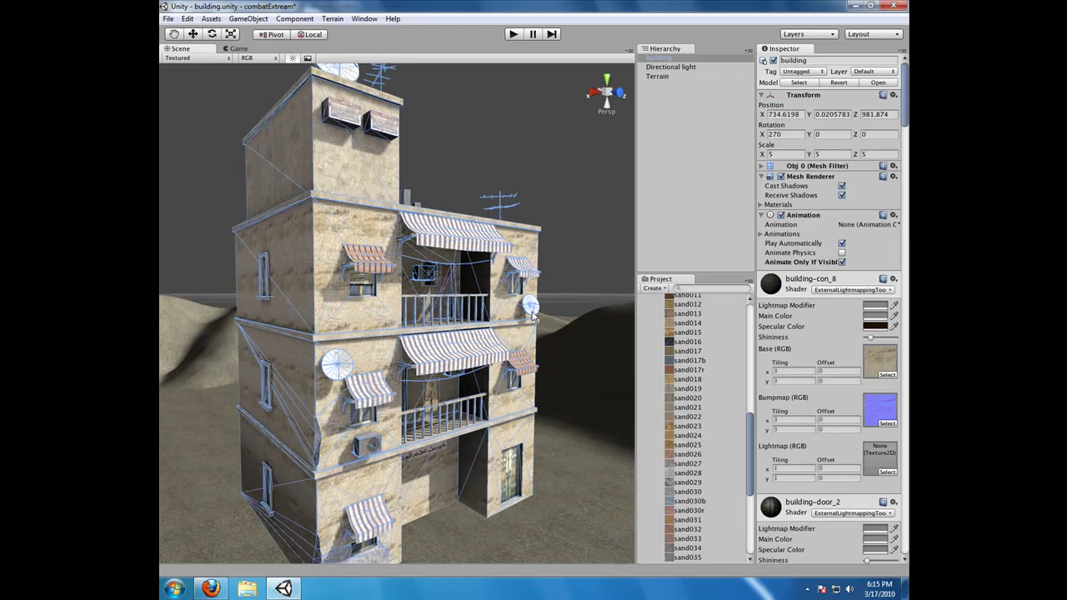
left_click_drag(533, 317, 534, 323, "alt")
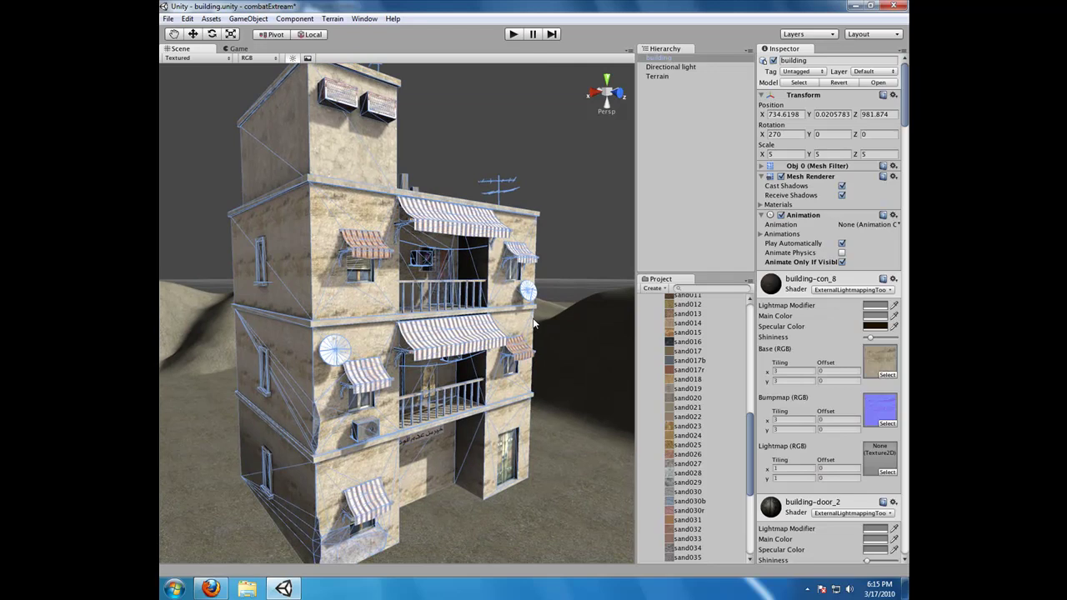
right_click_drag(534, 324, 427, 373)
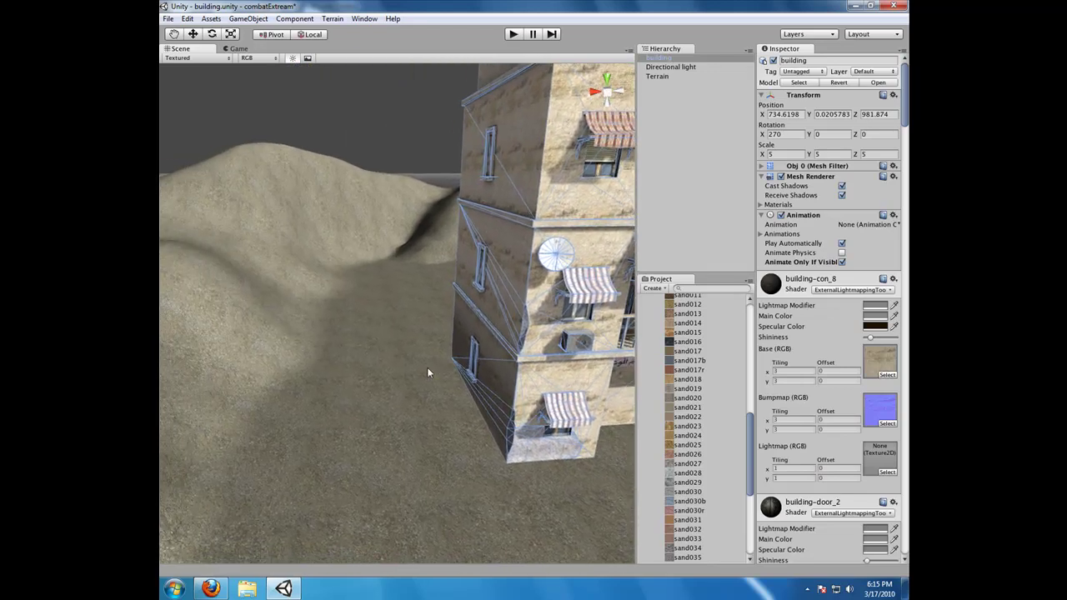
left_click_drag(427, 372, 437, 337, "alt")
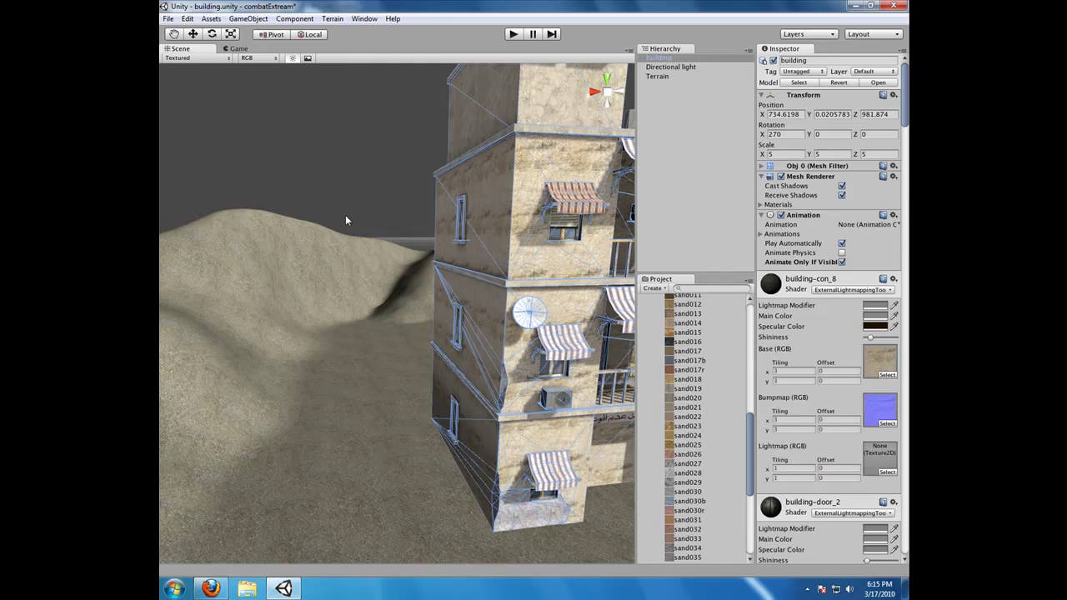
left_click(333, 18)
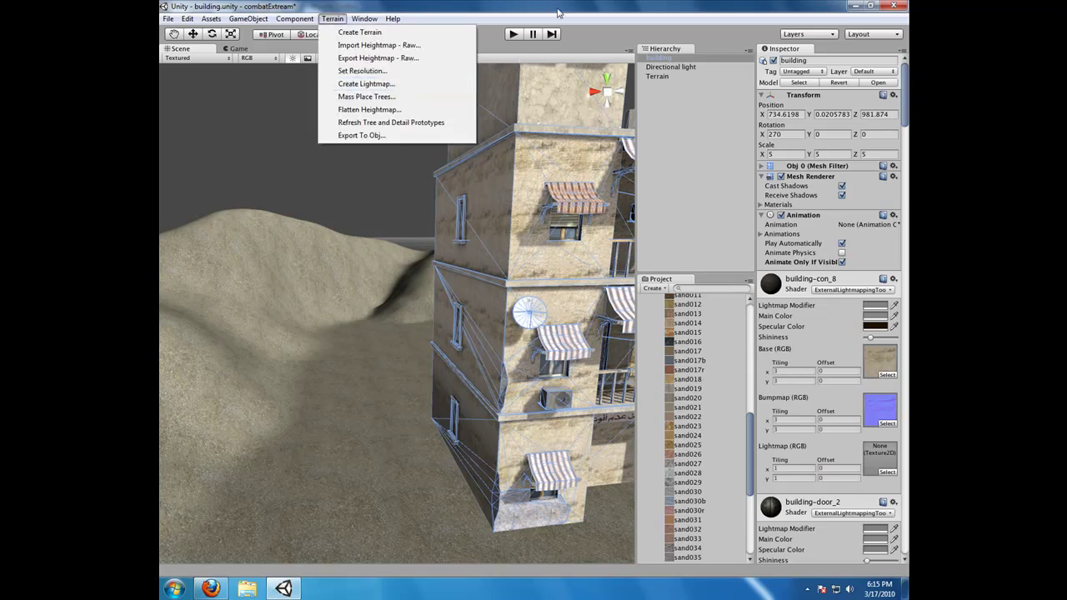
left_click(558, 12)
left_click_drag(338, 306, 432, 286, "alt")
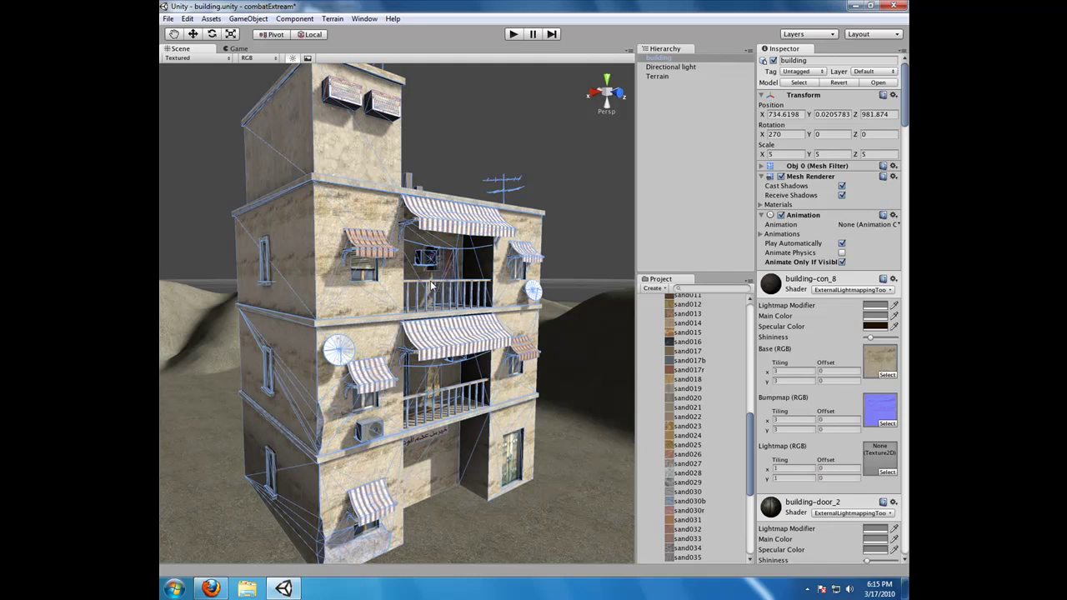
left_click_drag(432, 286, 336, 311, "alt")
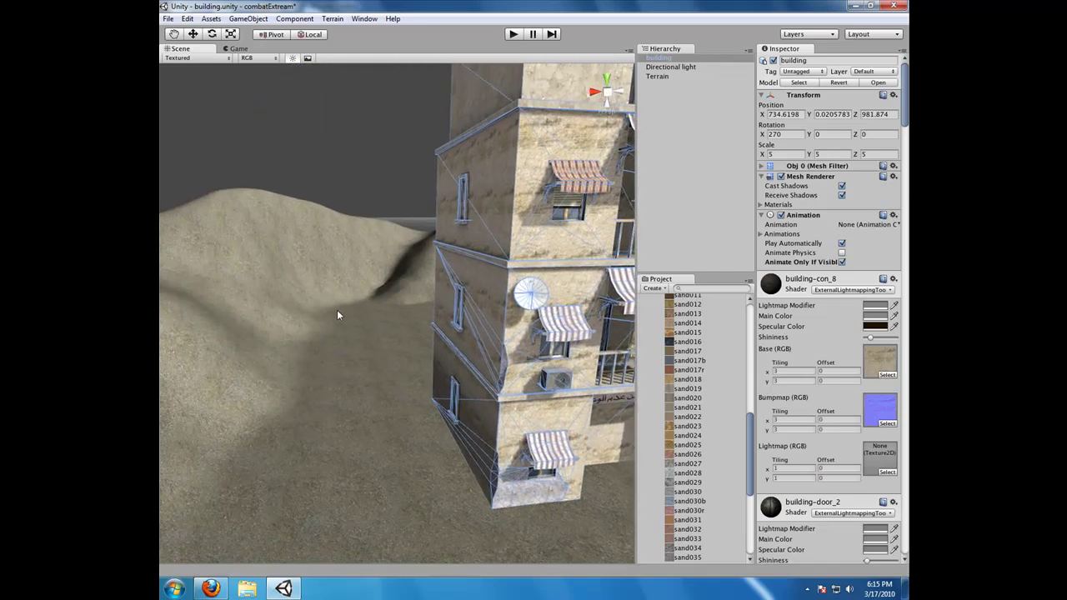
Recentre on the building, then select the full ExportTerrain.js code and return to Unity
key("f")
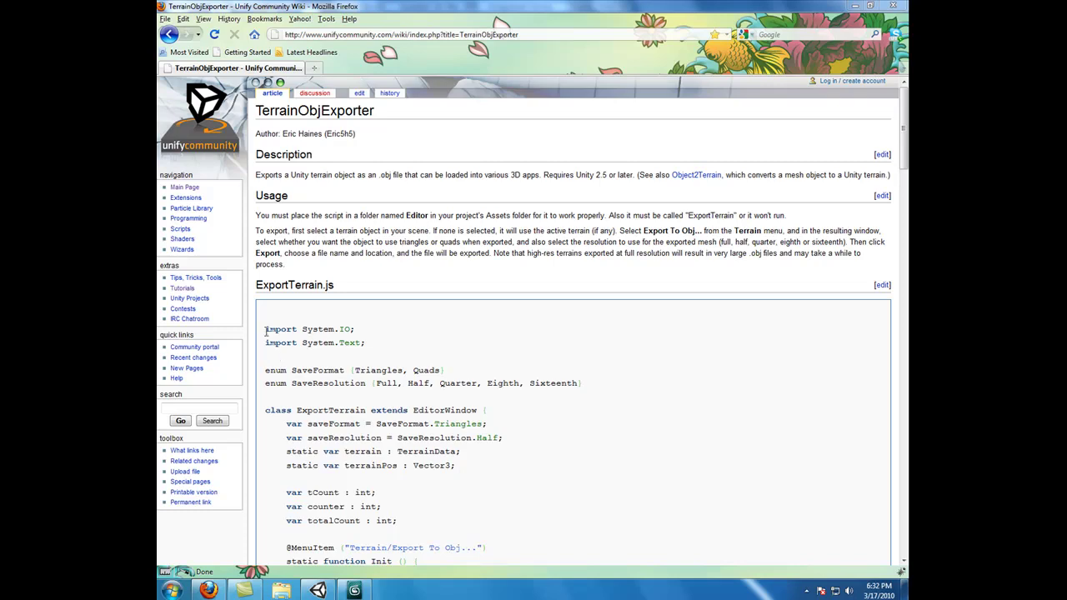
left_click_drag(265, 329, 289, 451)
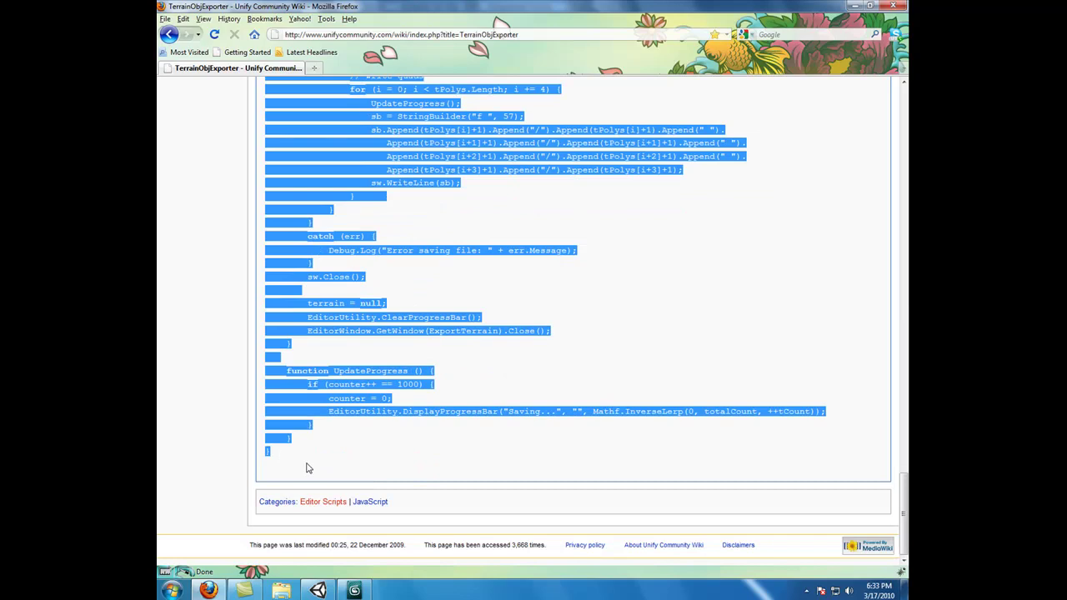
left_click(318, 591)
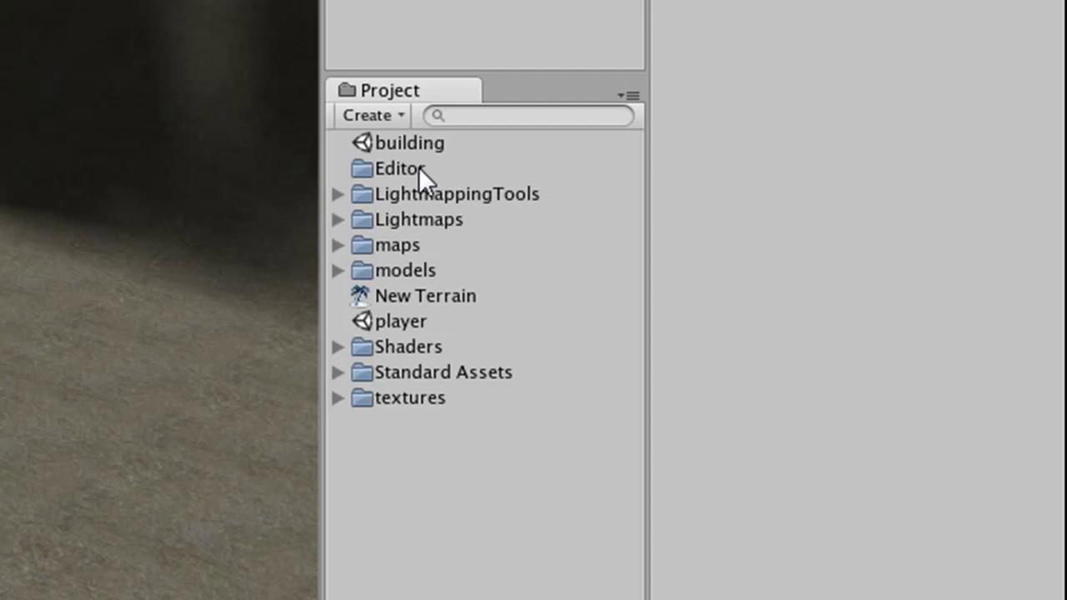
Add a NewBehaviourScript JavaScript file to the Editor folder and open it in UniSciTE
right_click(364, 167)
mouse_move(444, 236)
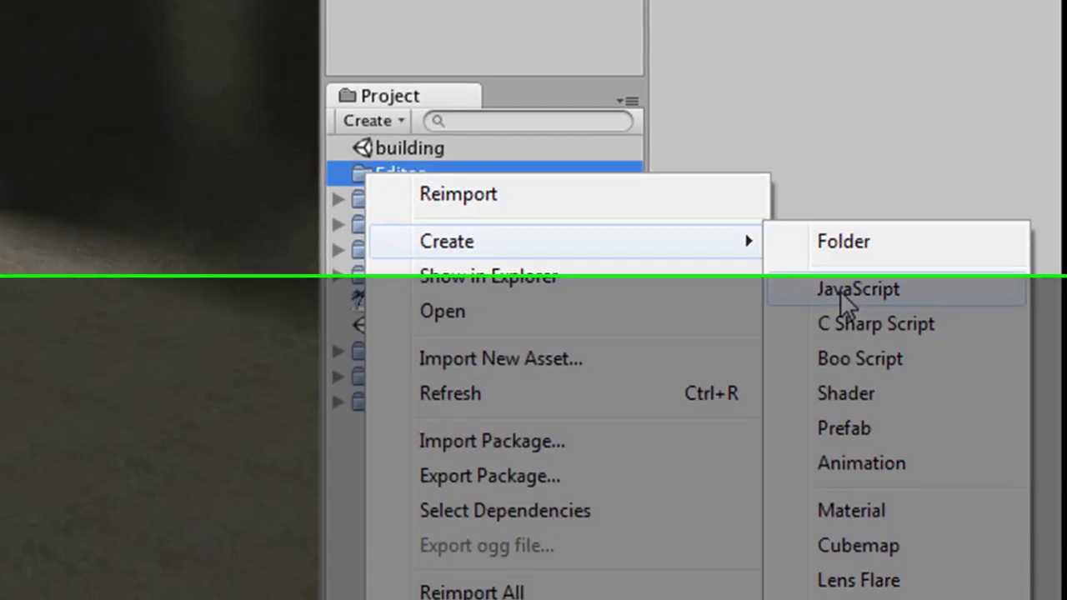
left_click(842, 290)
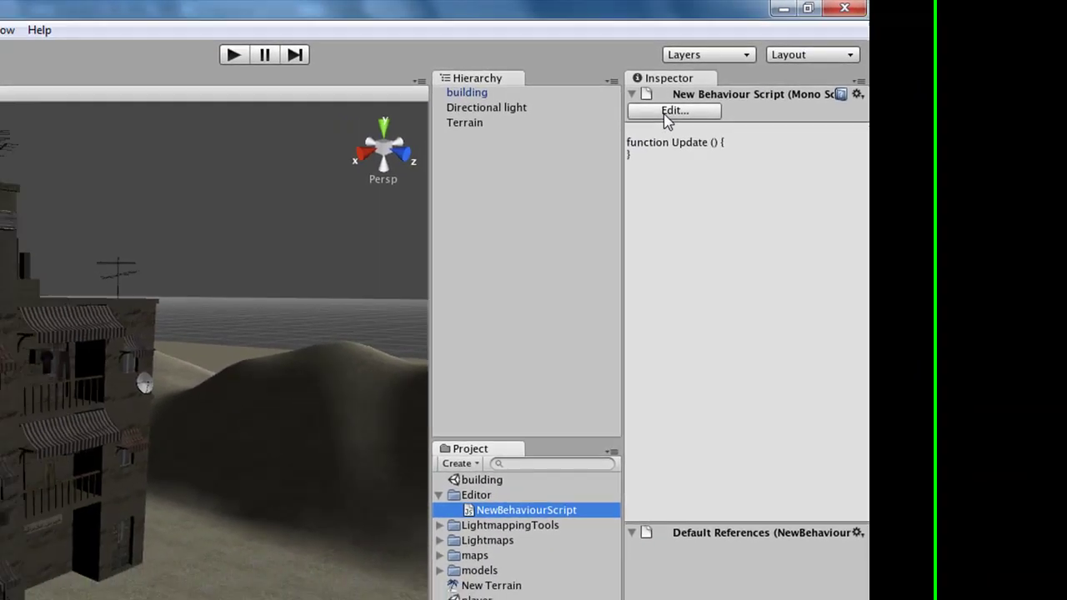
left_click(674, 111)
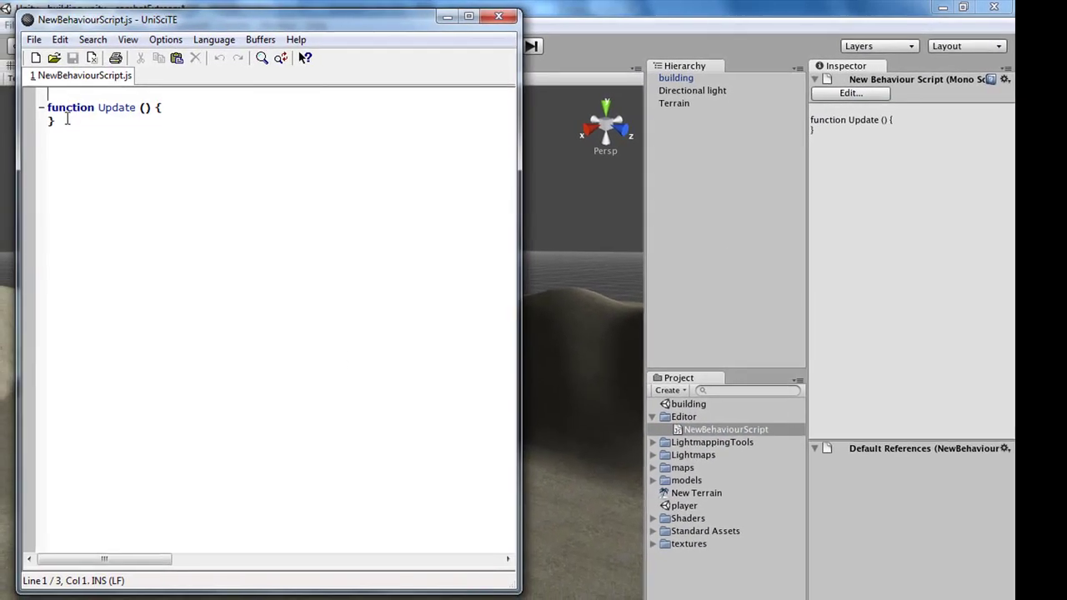
Replace the placeholder with the copied exporter code and save it as ExportTerrain
key("ctrl+a")
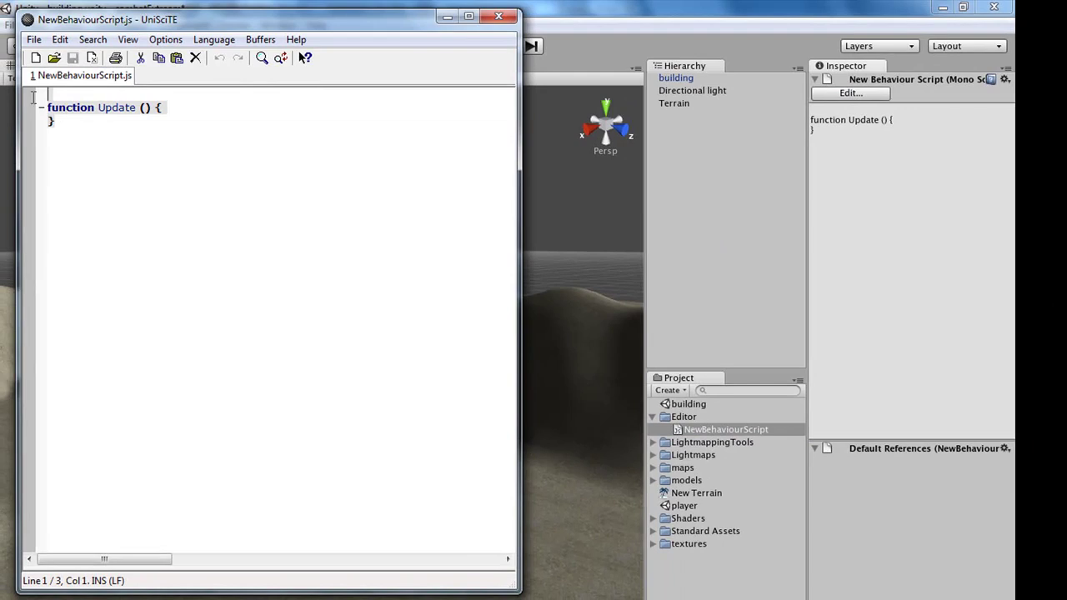
key("ctrl+v")
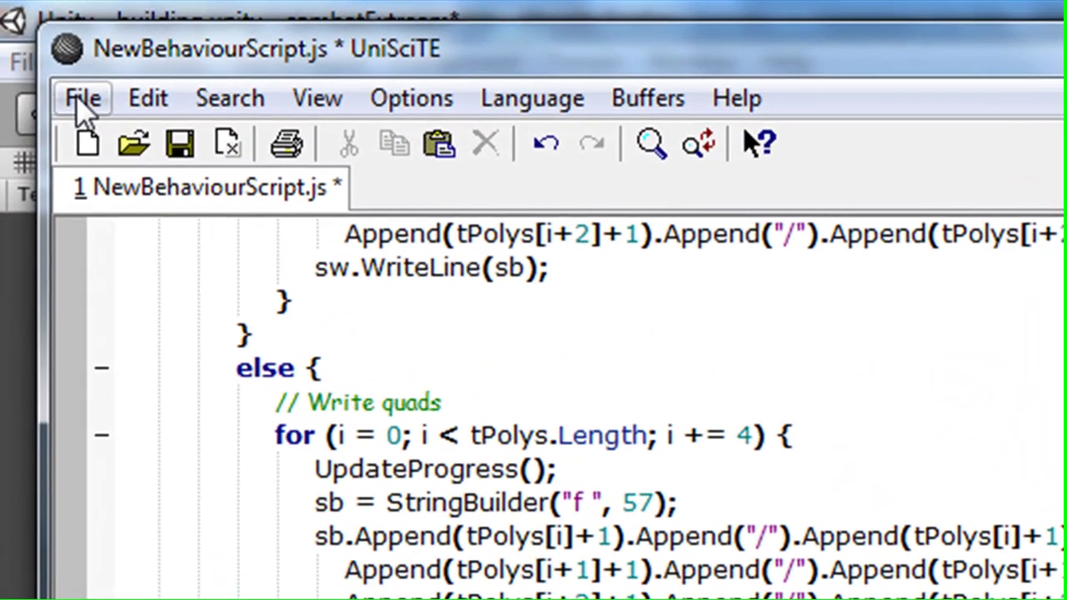
left_click(83, 100)
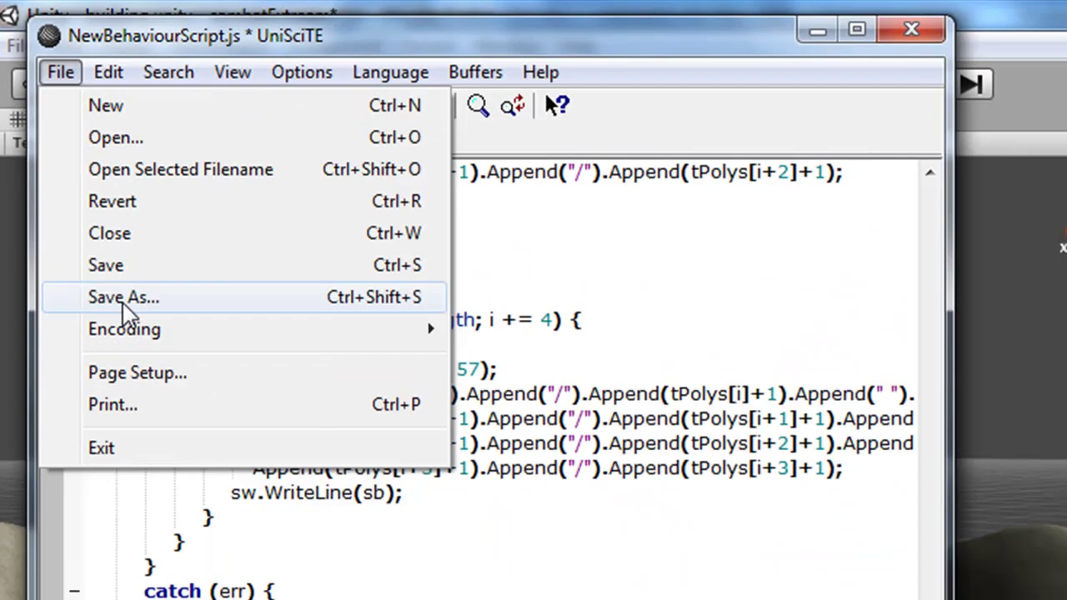
left_click(171, 405)
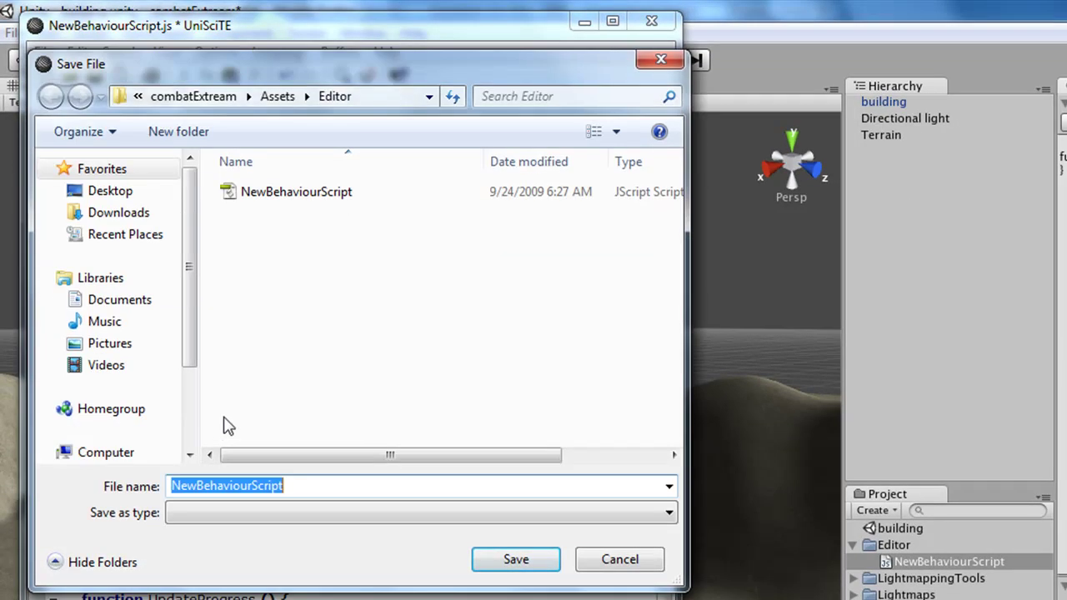
type("ExportT")
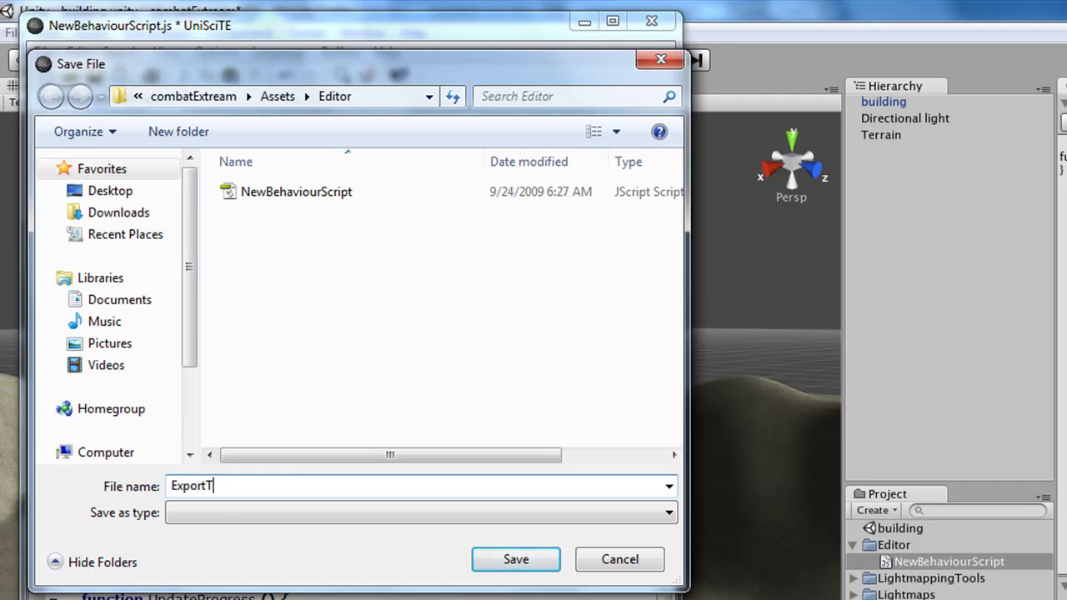
type("errain.js")
key("Return")
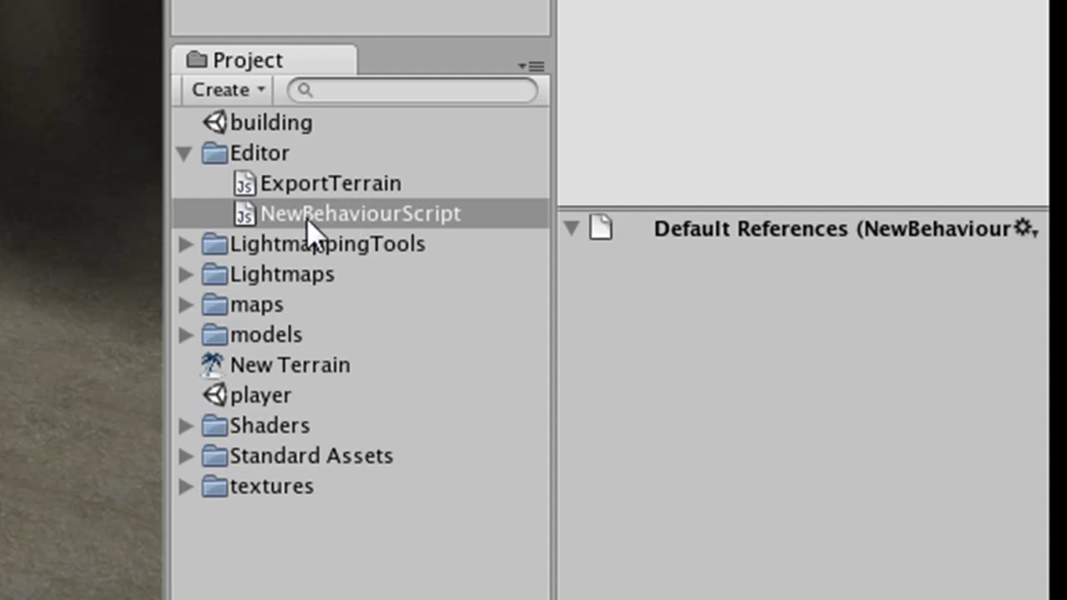
Delete the NewBehaviourScript asset from the Editor folder
left_click(244, 208)
key("super+BackSpace")
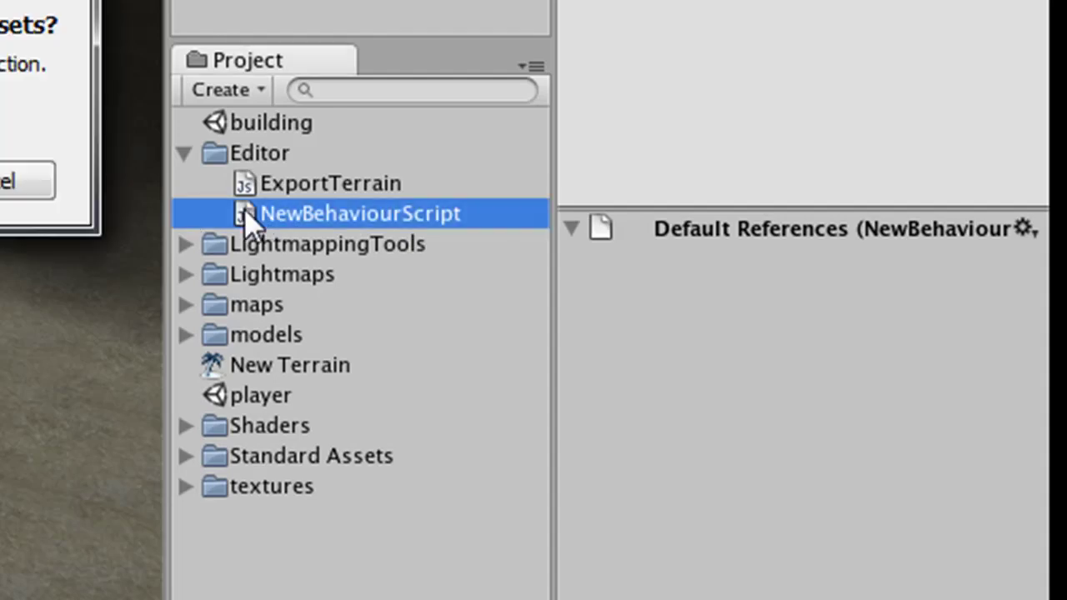
key("Escape")
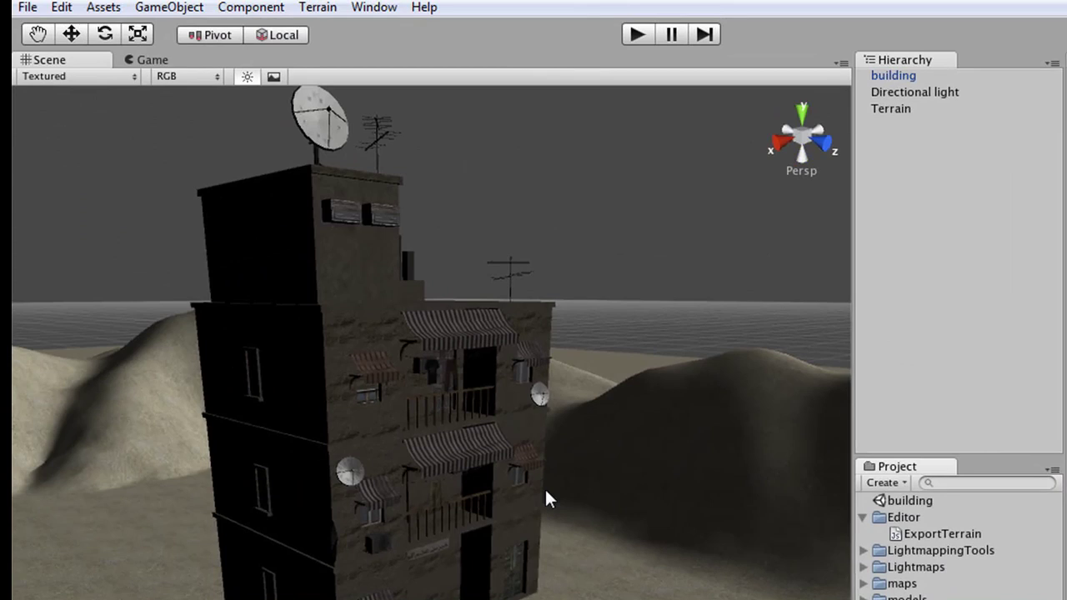
left_click(321, 10)
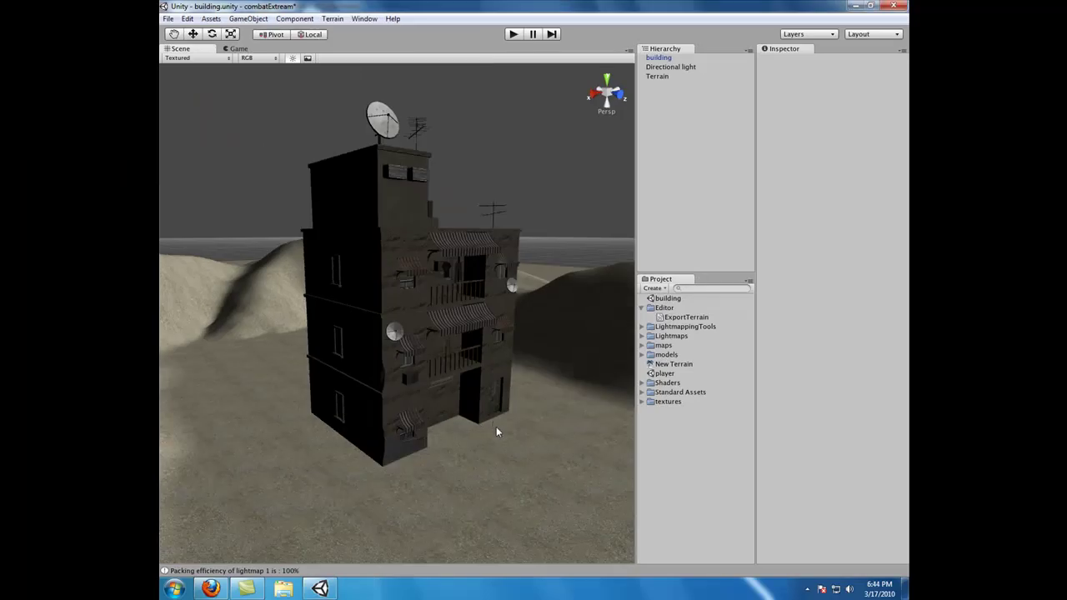
left_click_drag(496, 426, 500, 444, "alt")
left_click(332, 18)
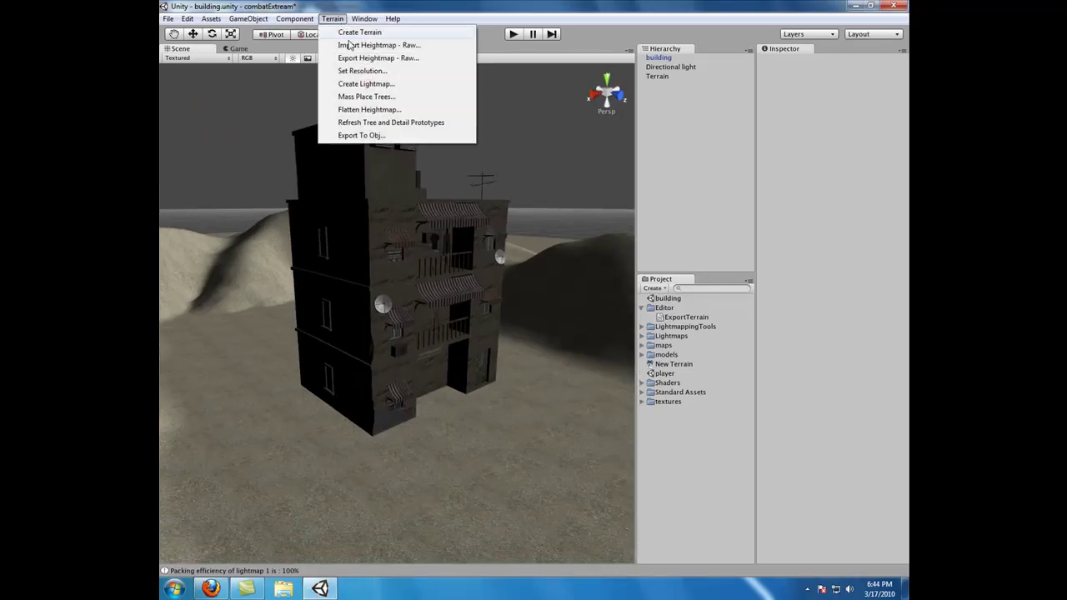
left_click(556, 196)
left_click_drag(551, 255, 512, 253, "alt")
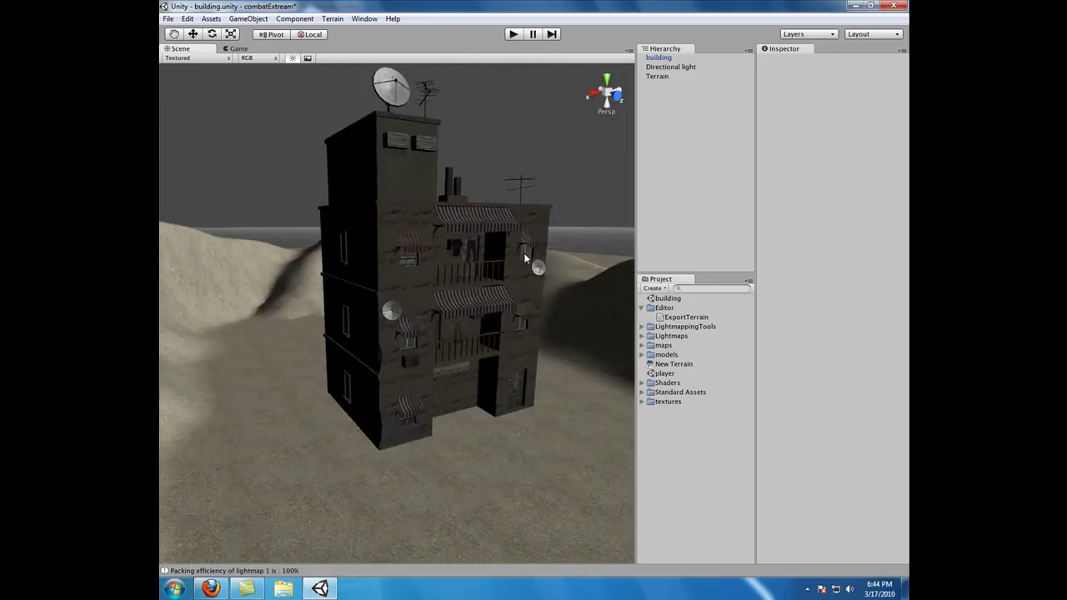
left_click_drag(438, 306, 419, 306, "alt")
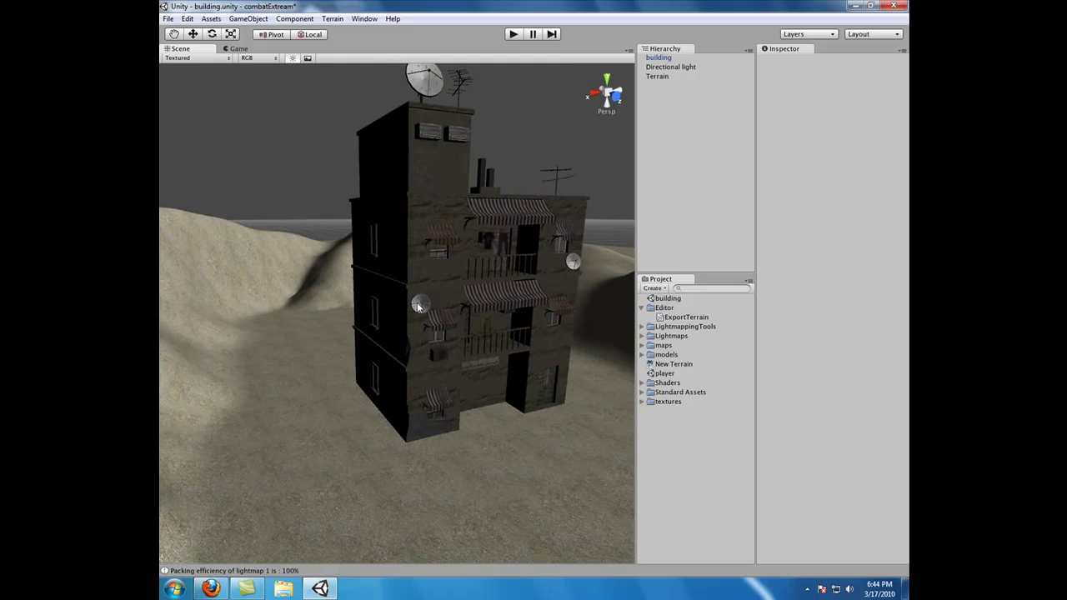
left_click_drag(419, 312, 371, 361, "alt")
Export the terrain as Terrain.obj on the Desktop using Triangles at Half resolution
scroll(371, 361, "down", 2)
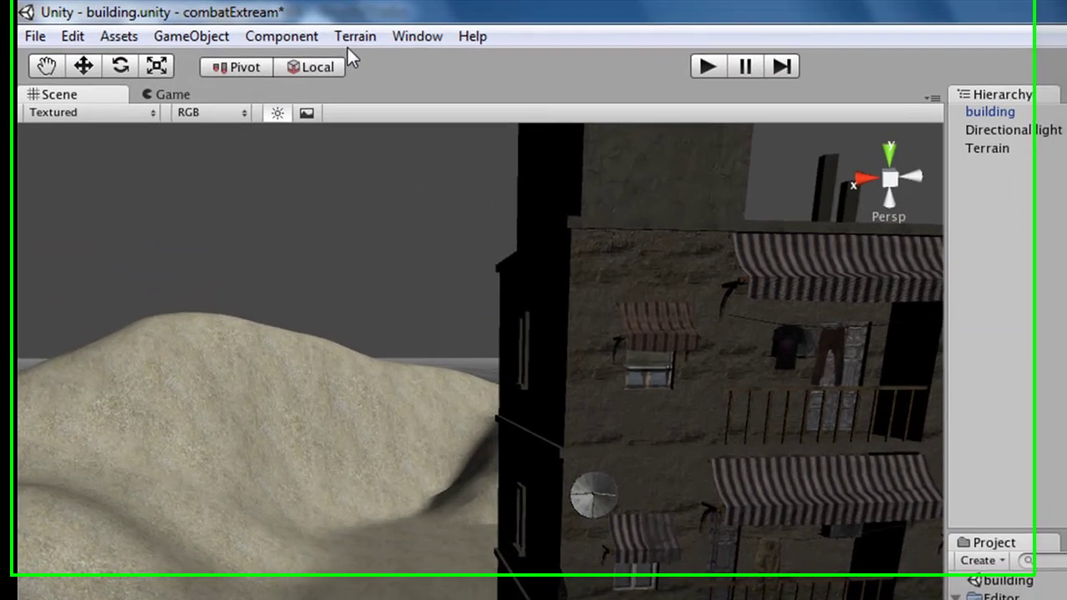
left_click(346, 30)
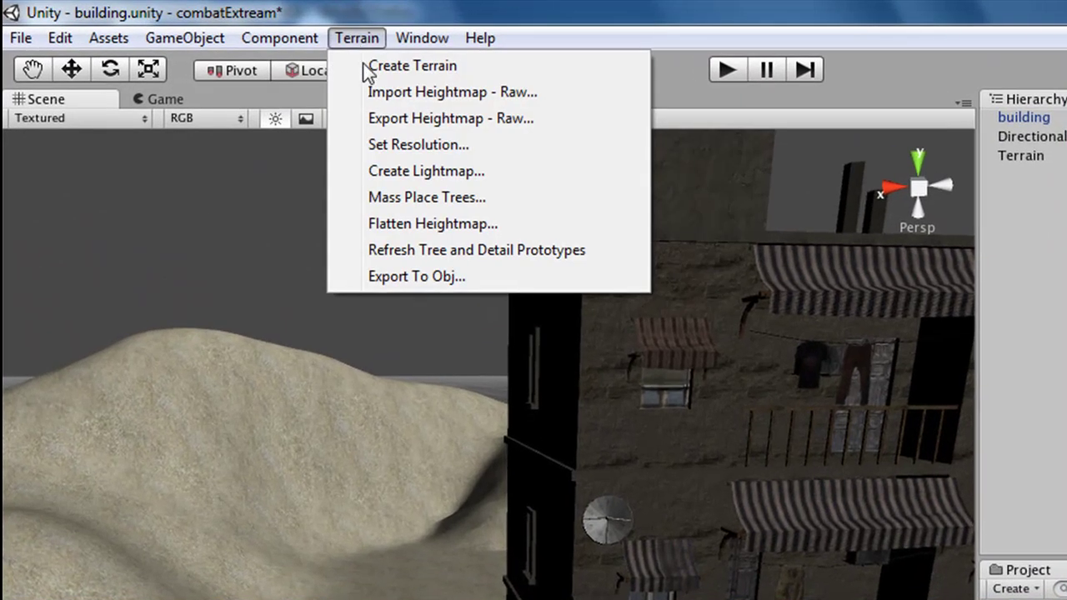
left_click(387, 221)
left_click_drag(883, 317, 720, 317)
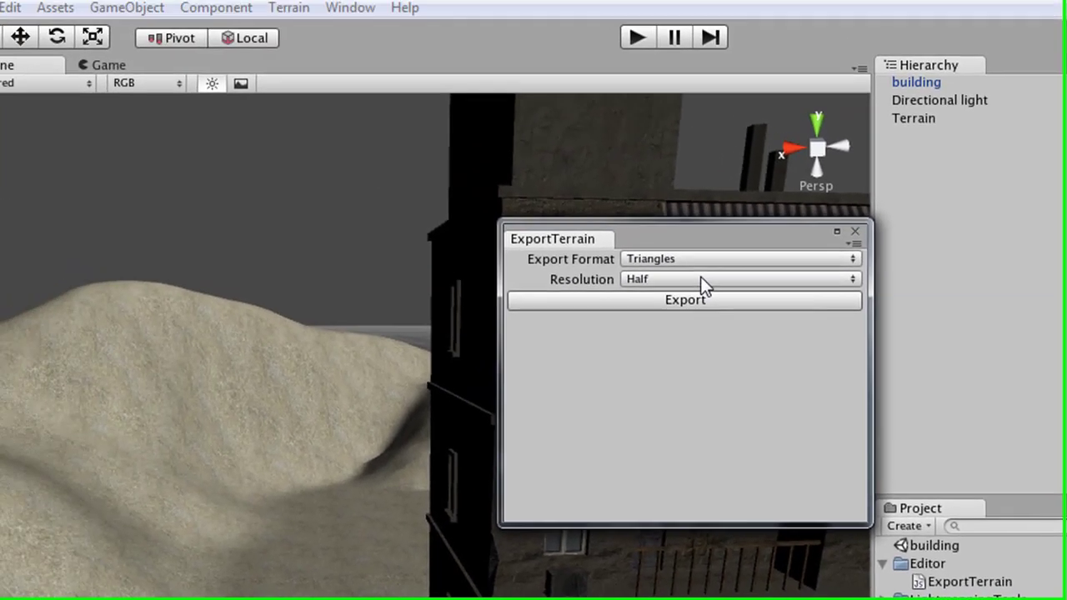
left_click(687, 301)
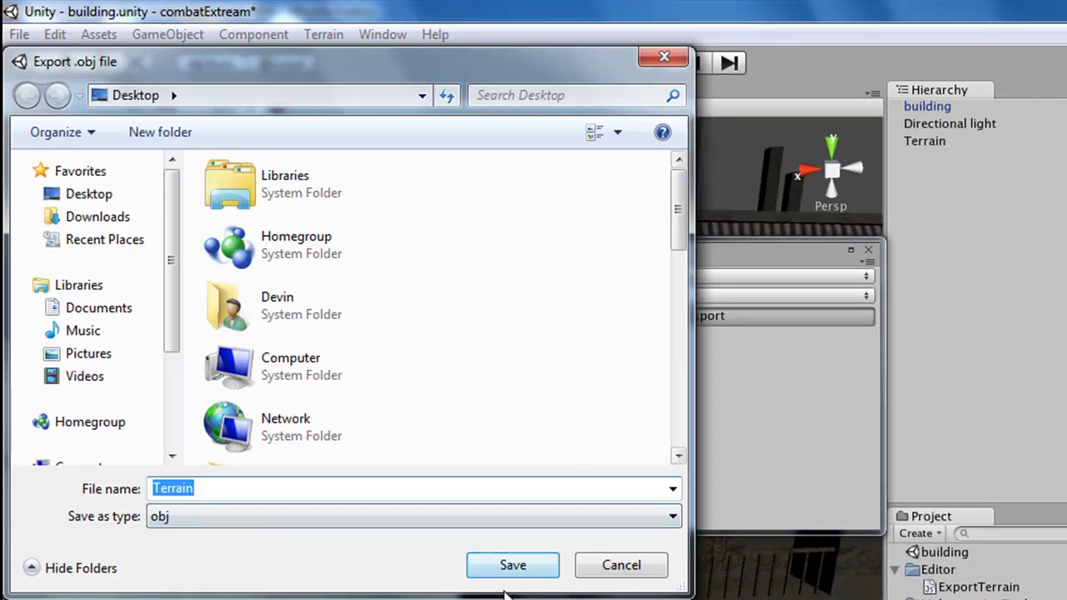
left_click(511, 564)
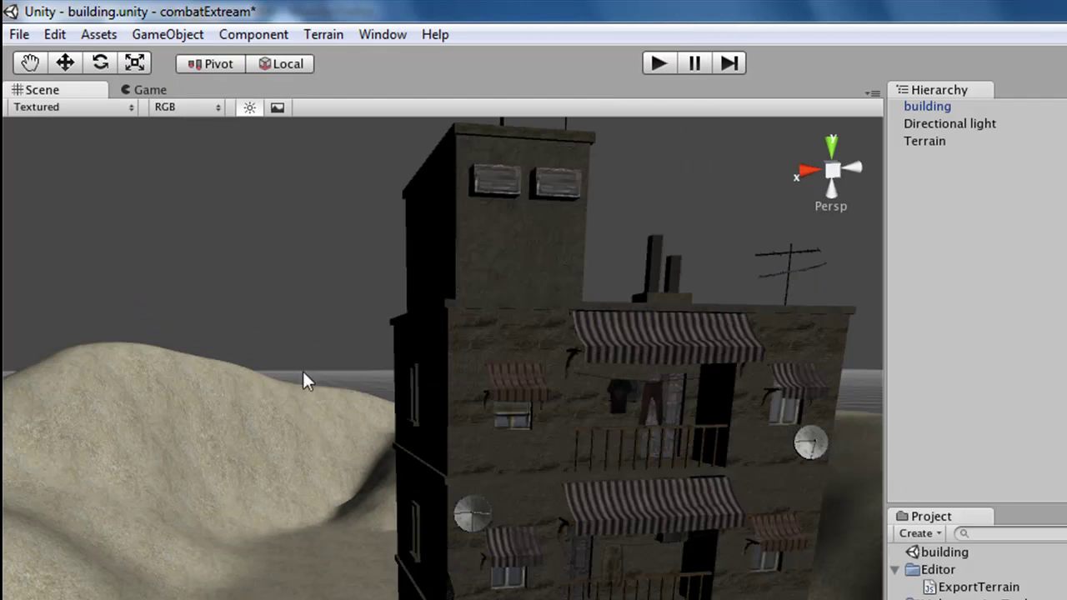
Open the External Lightmapping tool and add the building to its Object list
left_click(382, 35)
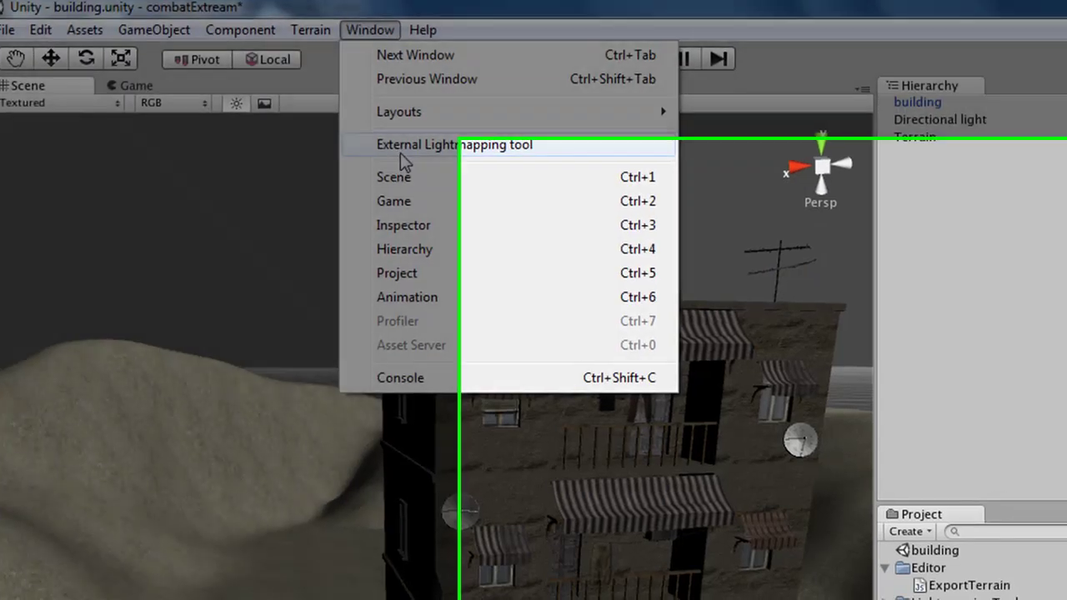
left_click(402, 148)
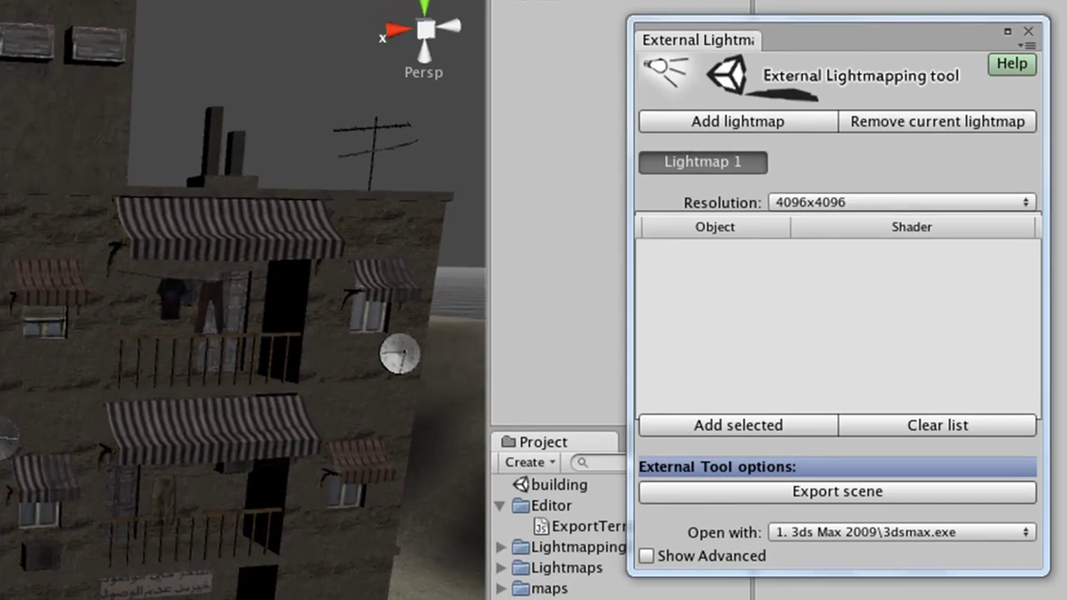
left_click_drag(555, 13, 734, 292)
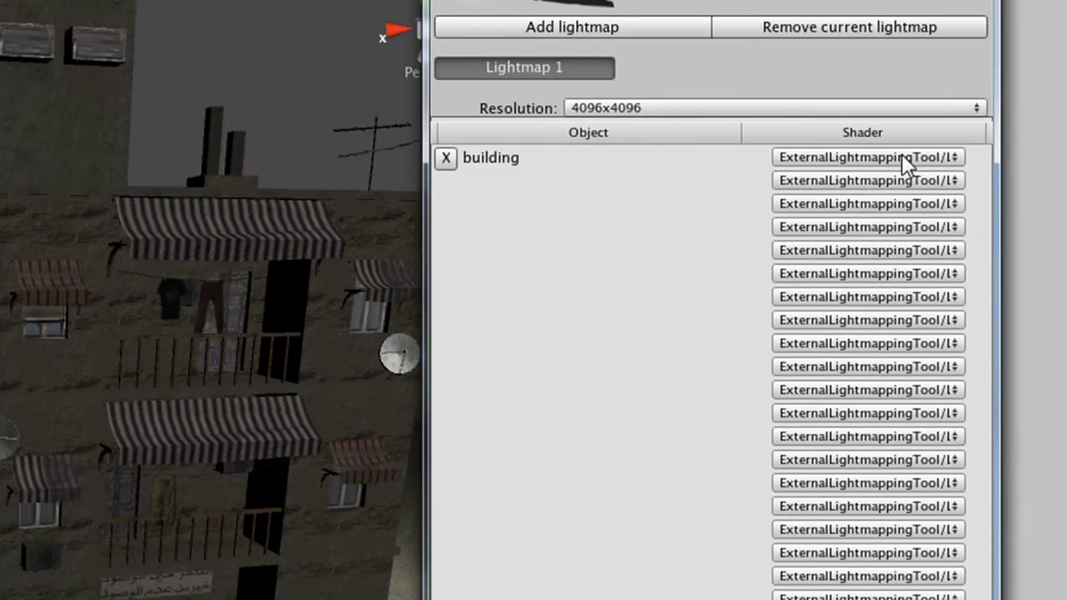
left_click(903, 159)
mouse_move(879, 227)
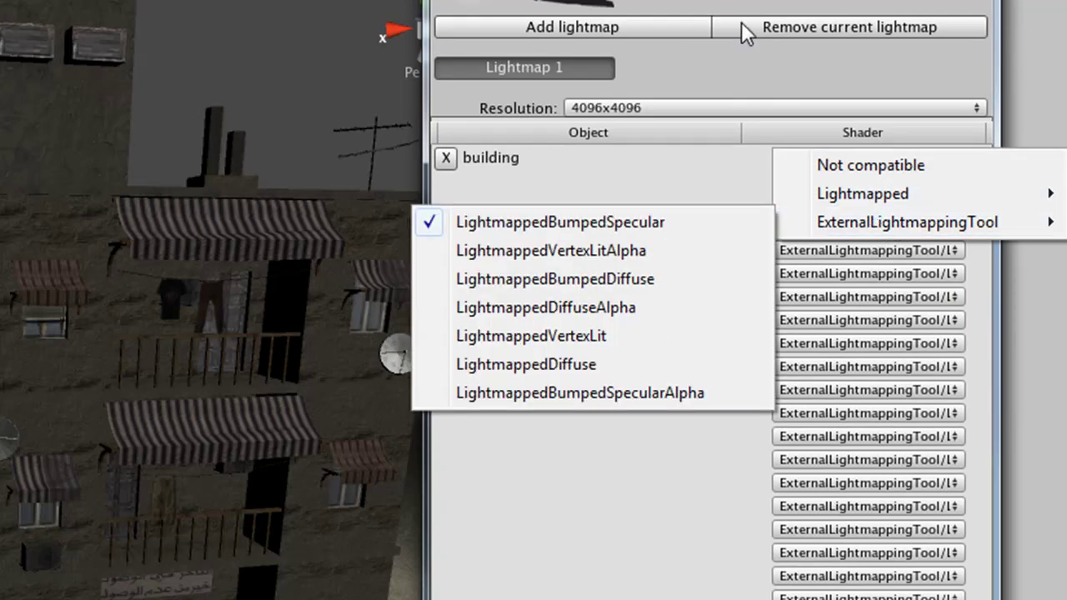
key("Escape")
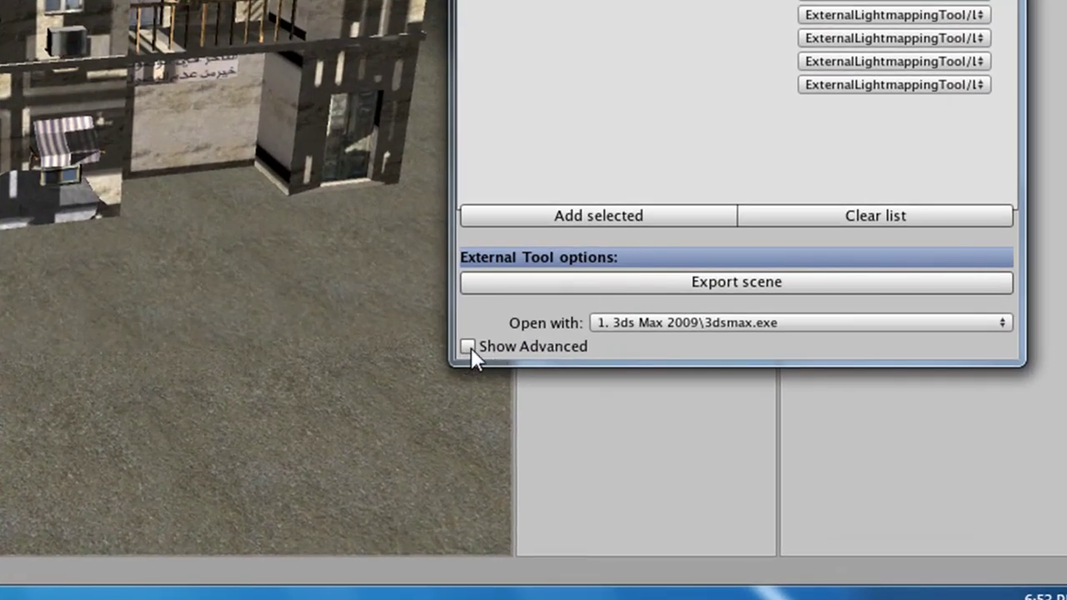
Show advanced options and export the building scene at 4096x4096 to 3ds Max
left_click(468, 346)
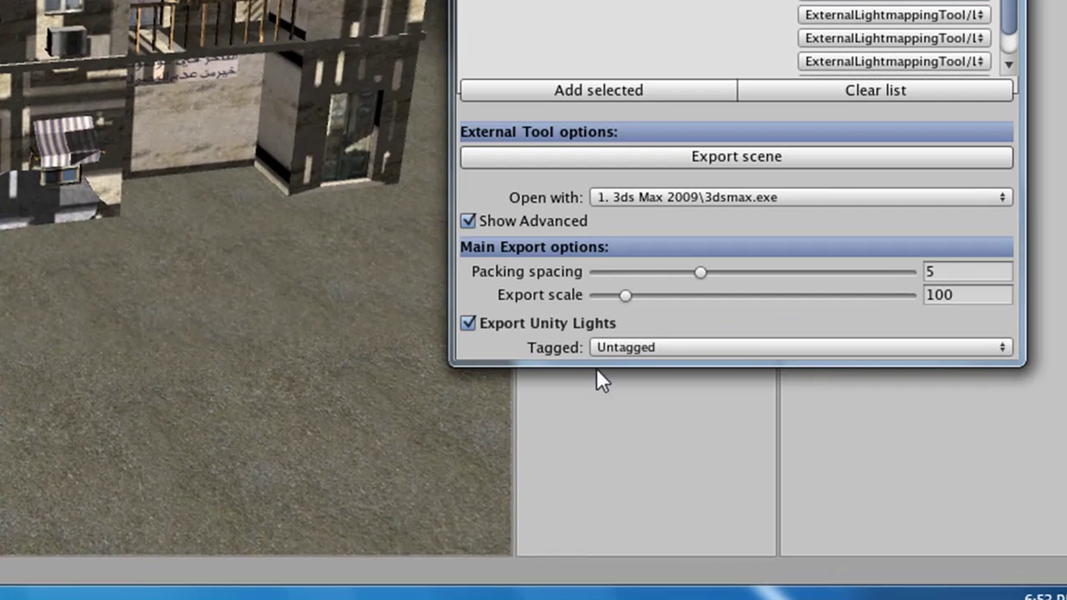
left_click(928, 270)
left_click(965, 296)
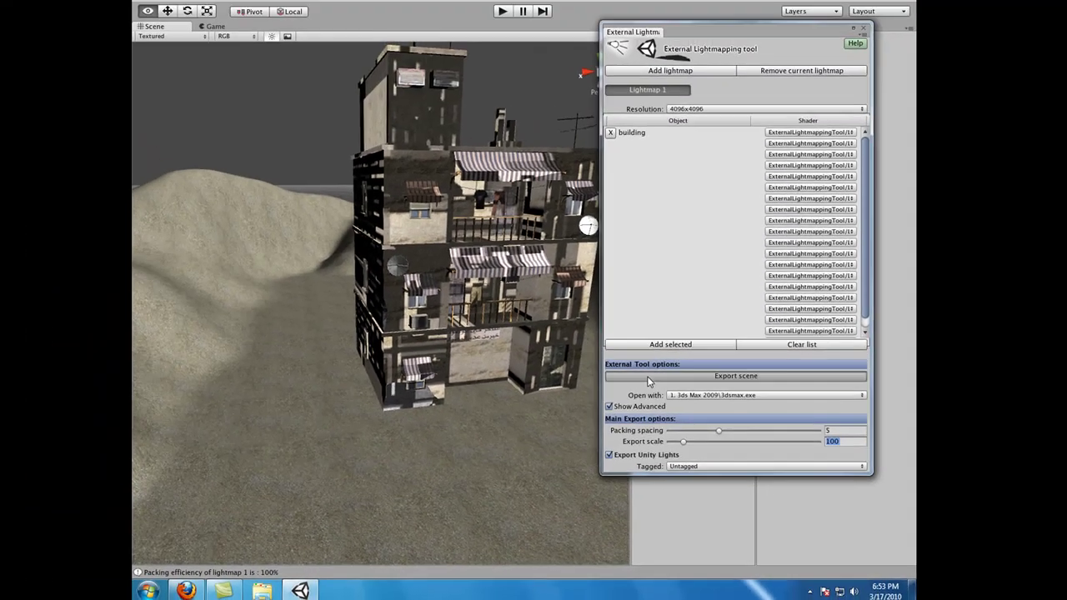
left_click(649, 381)
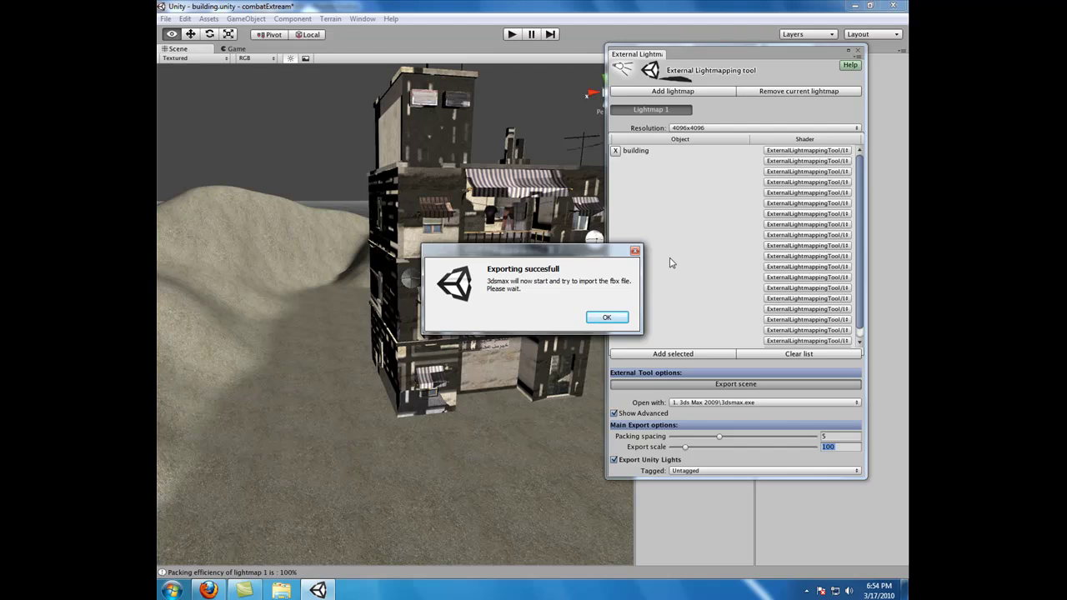
left_click(615, 318)
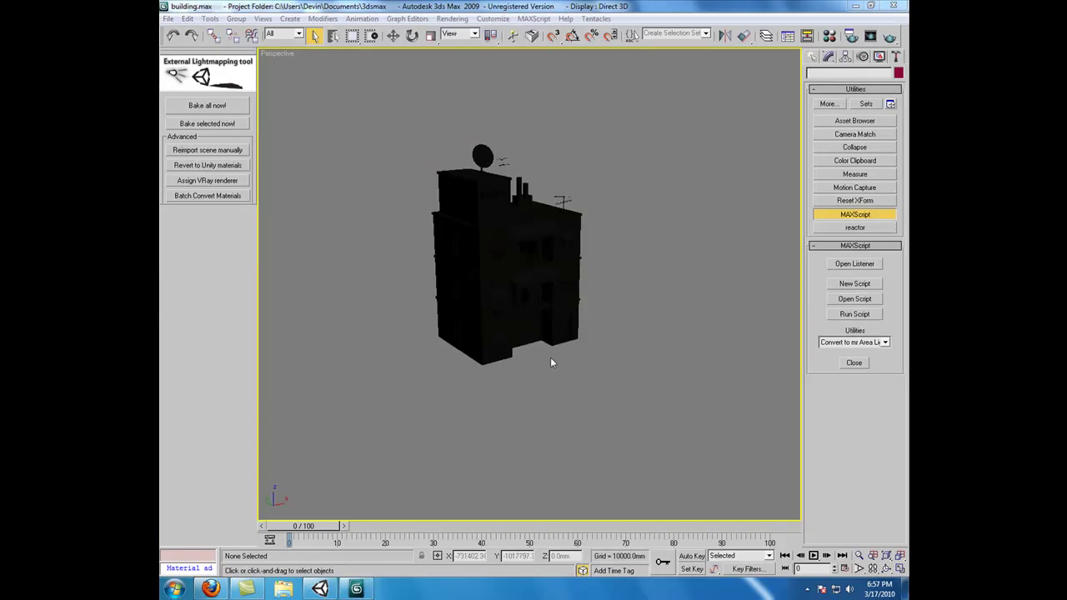
Orbit the Perspective view around the building and select ImportedLight1
middle_click_drag(560, 364, 551, 373, "alt")
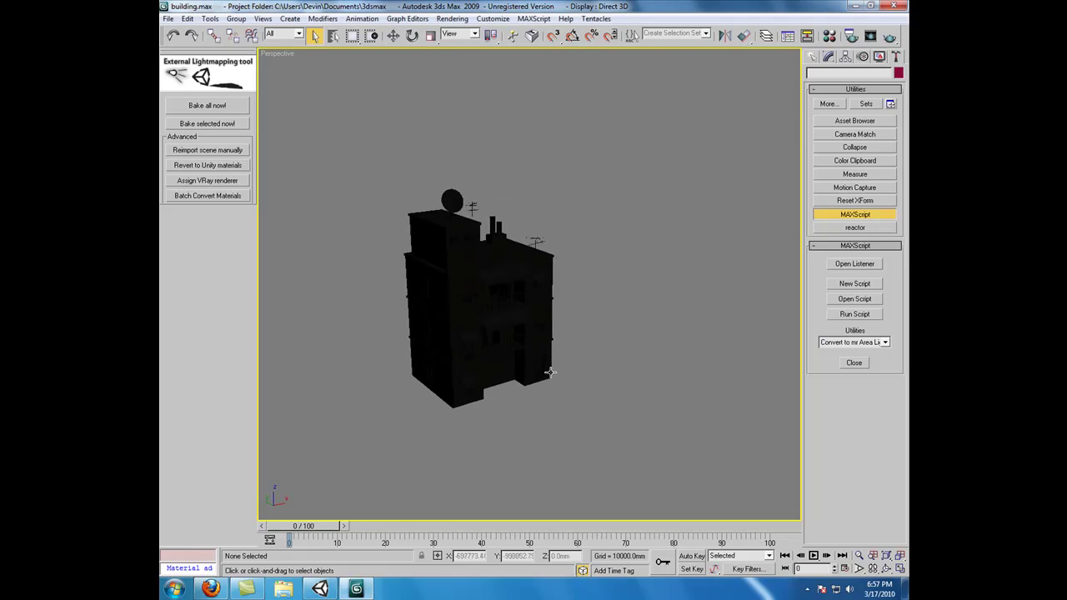
scroll(550, 373, "down", 10)
left_click(705, 206)
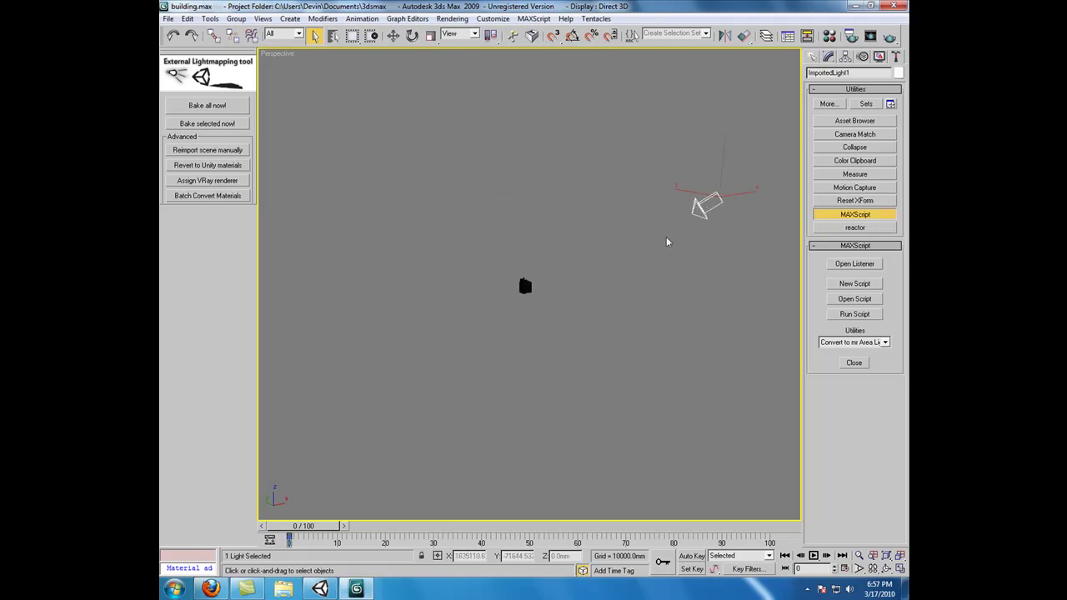
scroll(561, 331, "up", 10)
mouse_move(562, 344)
middle_mouse_down("alt")
mouse_move(545, 353)
mouse_move(556, 340)
middle_mouse_up("alt")
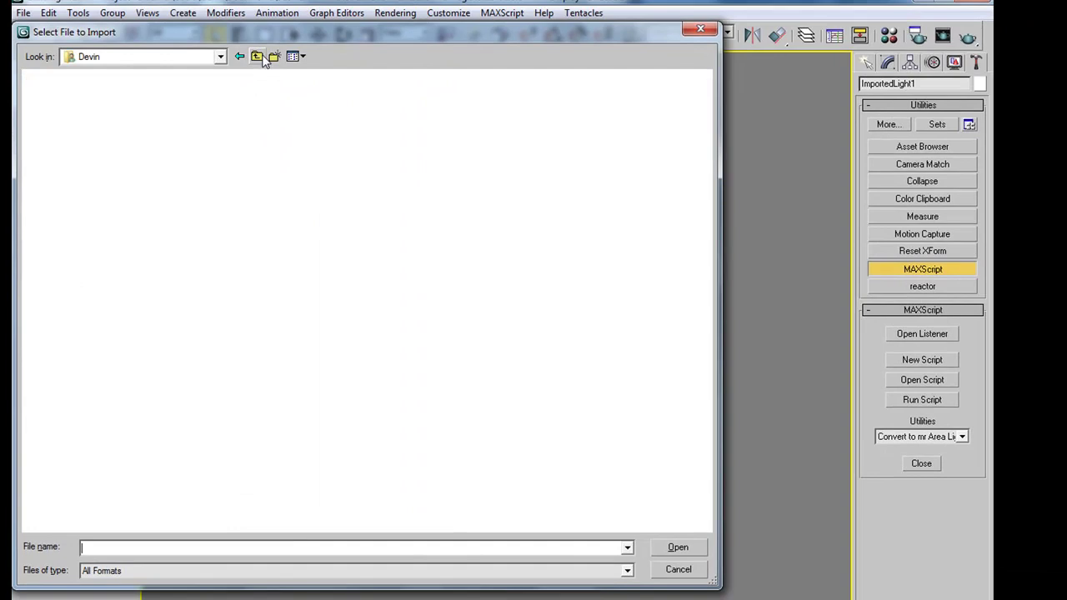
Import Terrain.obj from the Desktop with the default OBJ Import Options
left_click(262, 54)
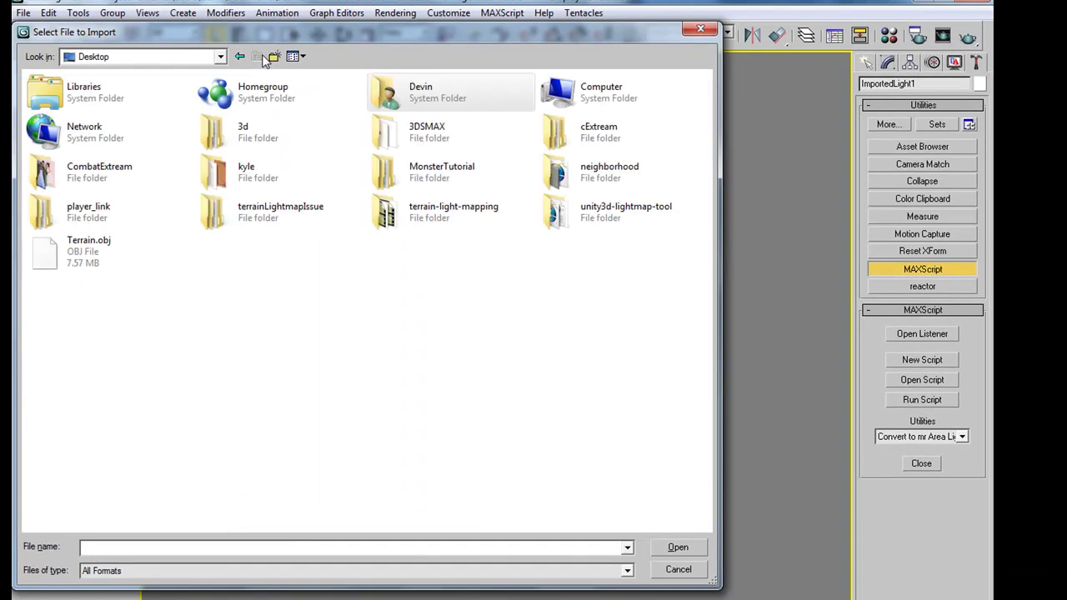
double_click(71, 260)
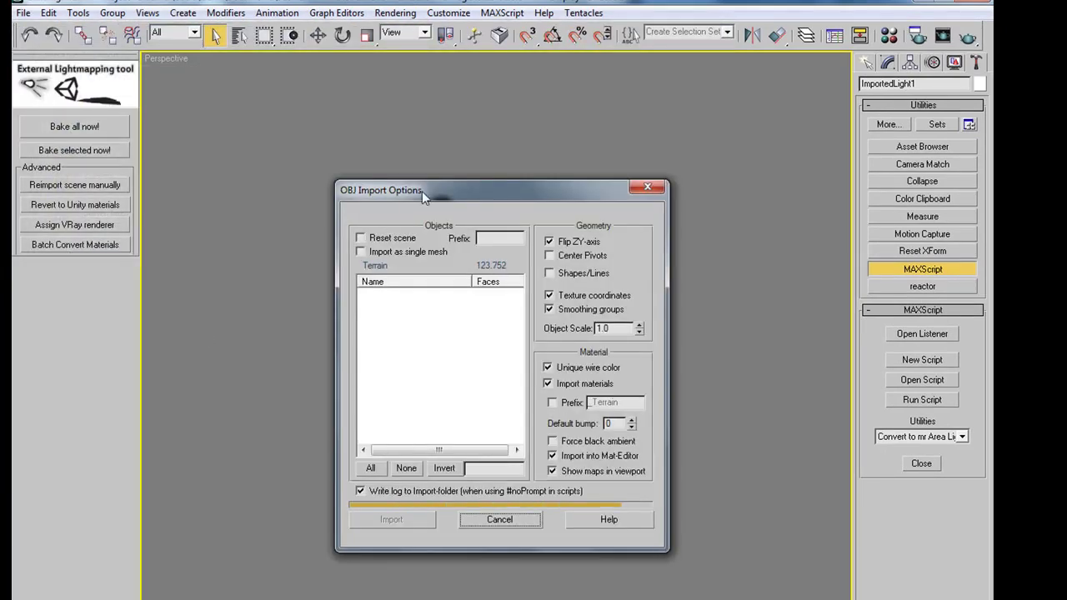
left_click_drag(422, 191, 372, 190)
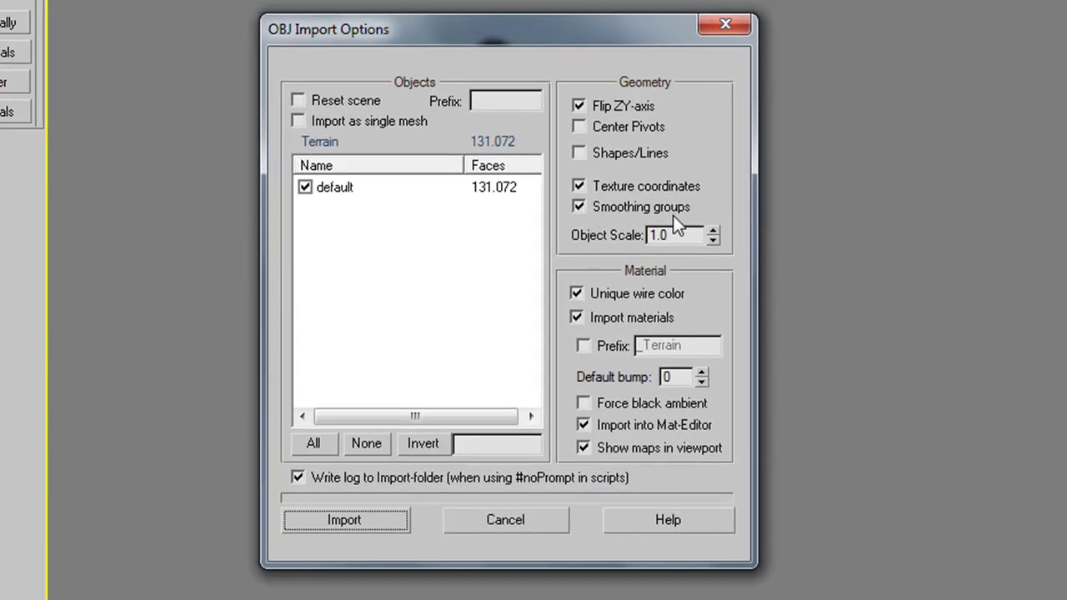
left_click(343, 522)
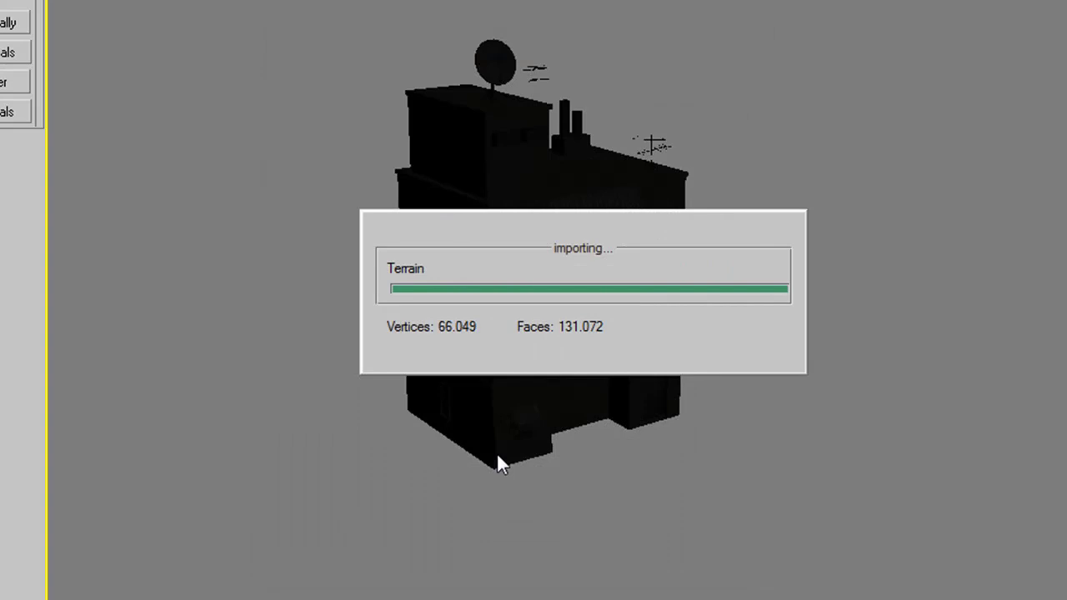
Pan and orbit the view and select the terrain plane
scroll(498, 458, "down", 5)
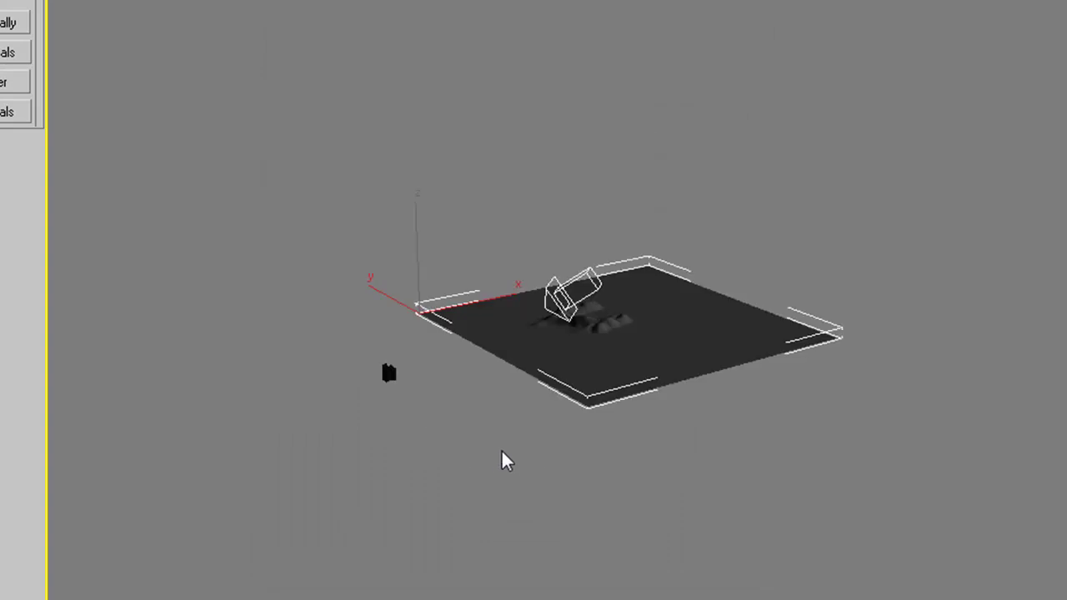
middle_click_drag(526, 436, 614, 344)
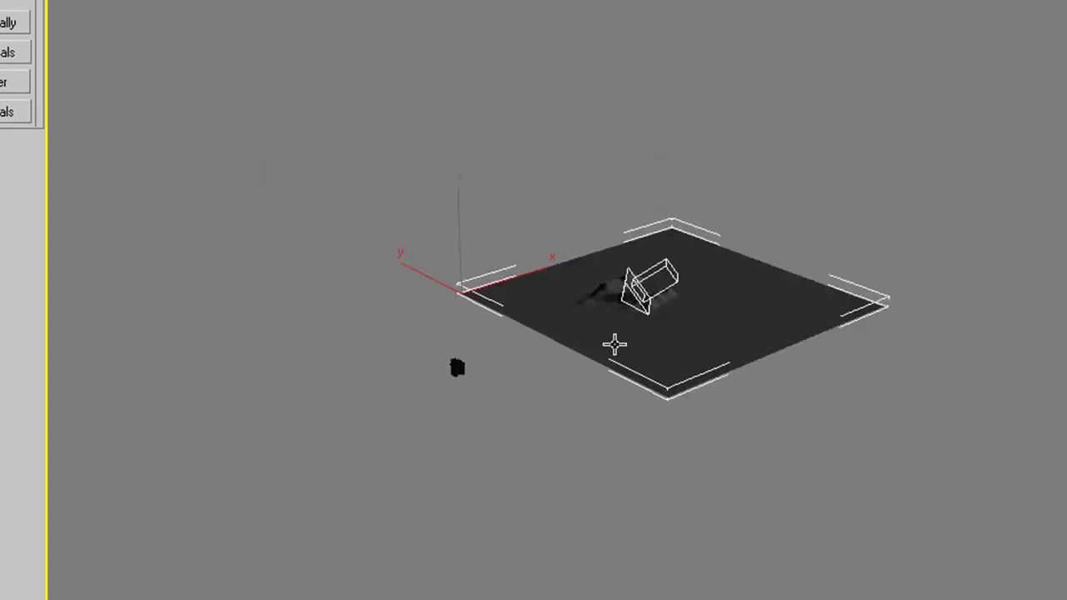
left_click(455, 367)
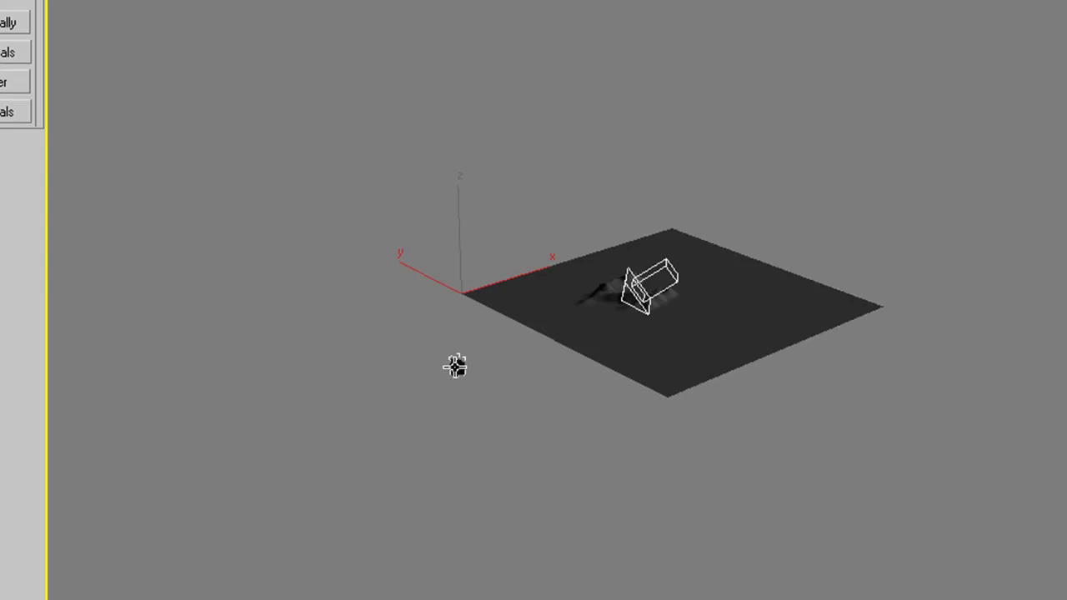
left_click(622, 350)
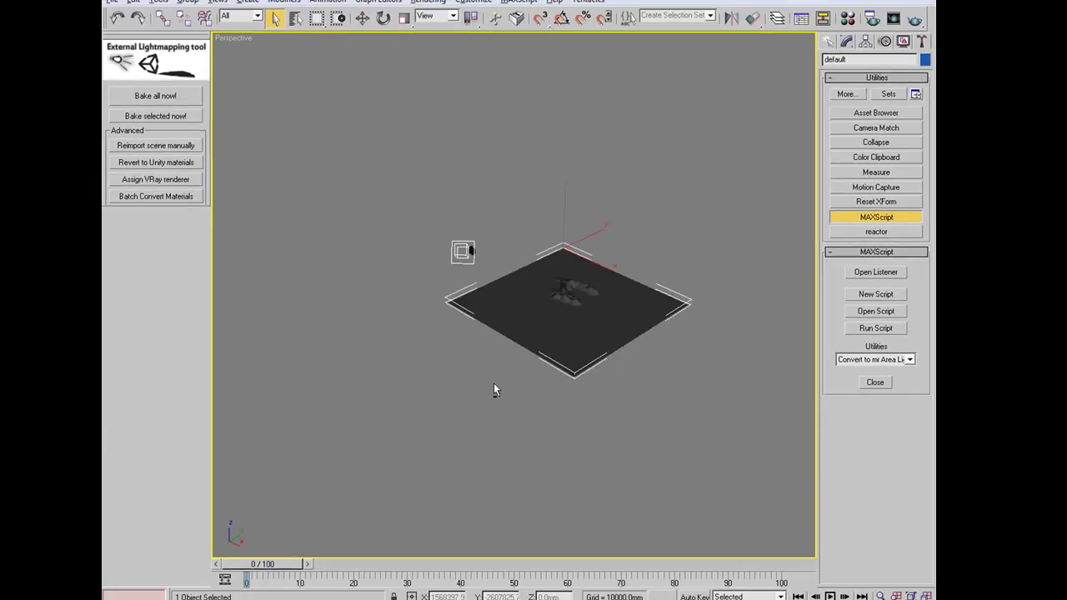
middle_click_drag(471, 402, 622, 364, "alt")
mouse_move(614, 457)
middle_mouse_down()
mouse_move(624, 436)
mouse_move(620, 446)
middle_mouse_up()
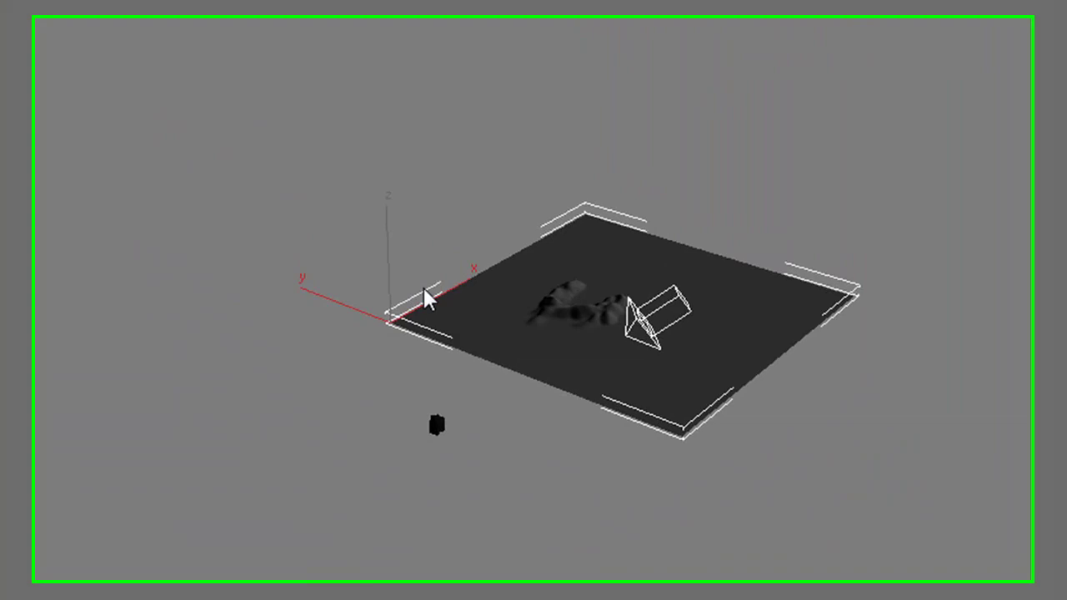
Rotate the terrain 270 degrees about Z, then check it and reselect it
right_click(472, 285)
left_click(495, 334)
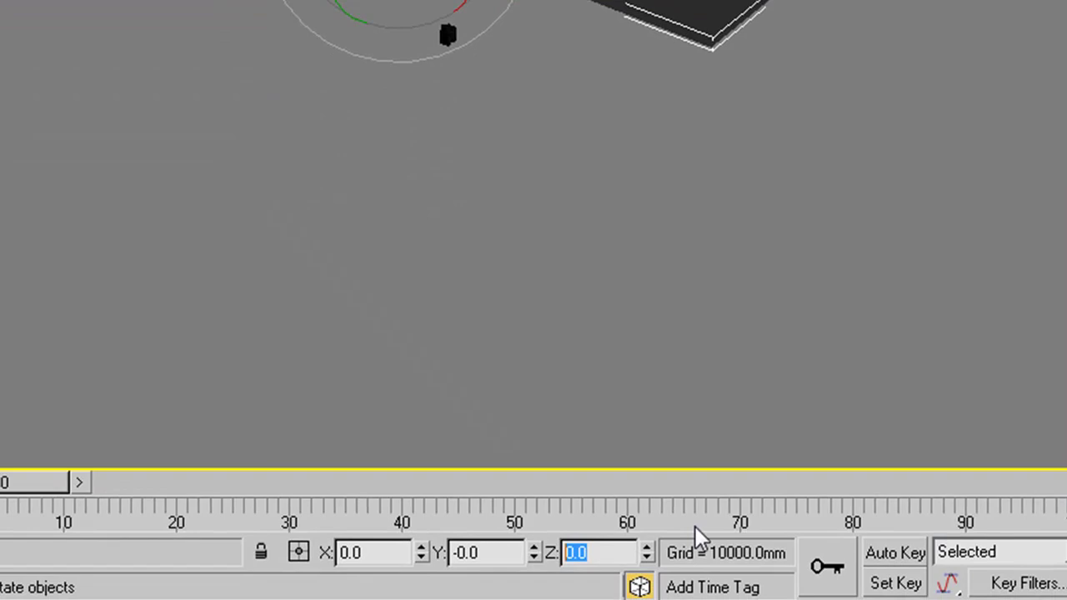
type("270")
key("Return")
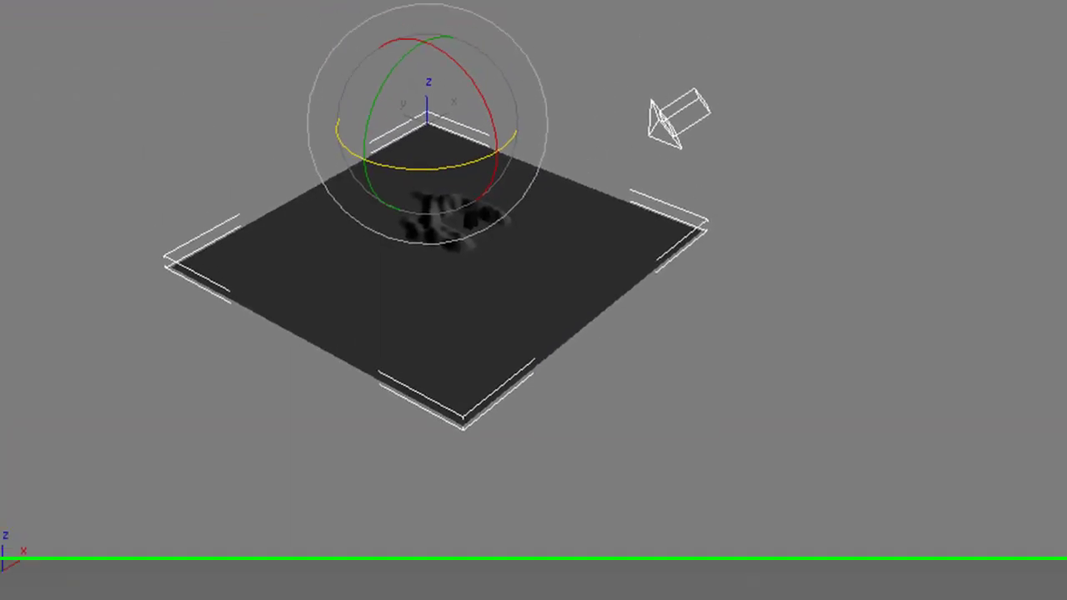
middle_click_drag(707, 422, 634, 314, "alt")
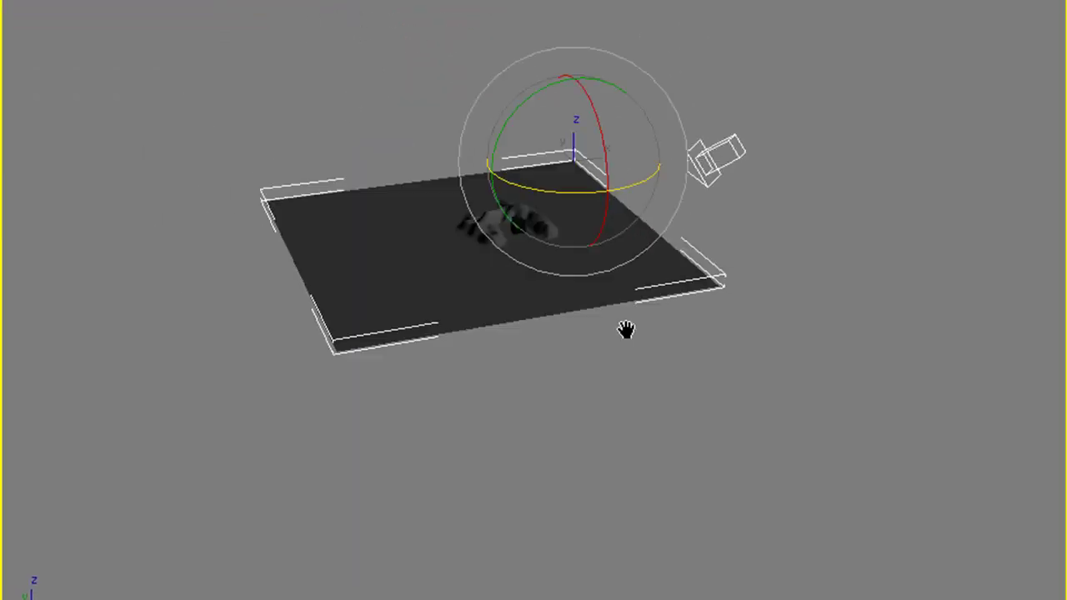
left_click(812, 199)
left_click(531, 208)
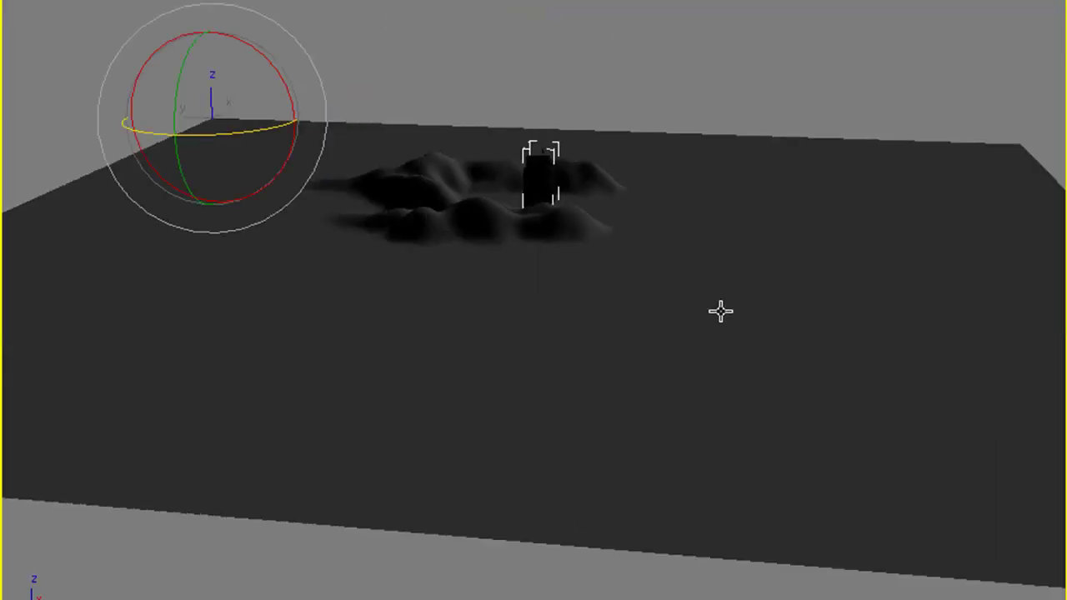
Select the building and orbit low around it among the rotated terrain's dunes
middle_click_drag(721, 312, 536, 336, "alt")
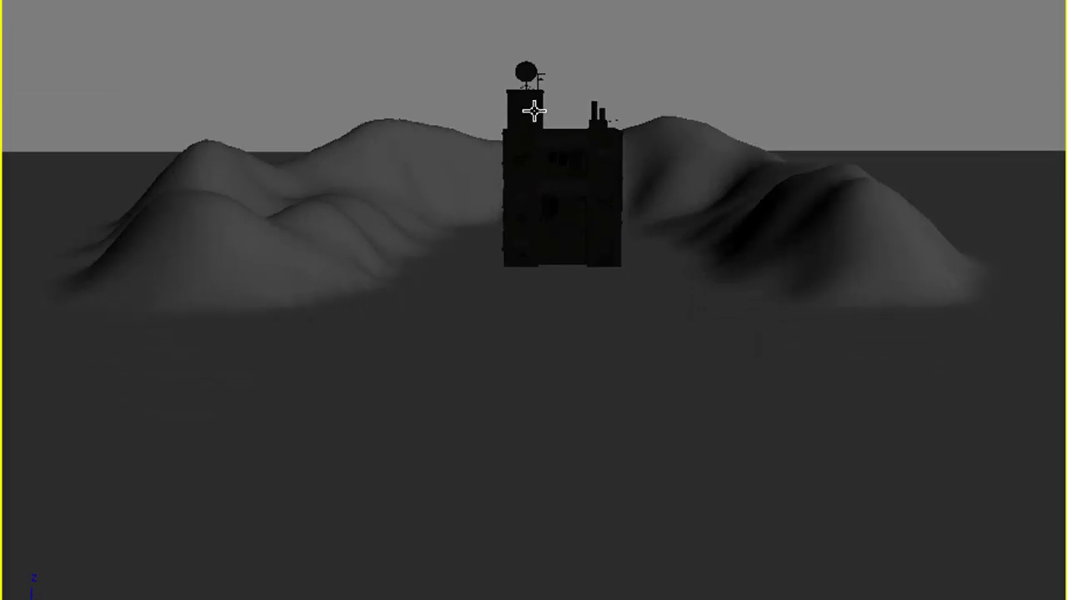
left_click(536, 111)
middle_click_drag(459, 256, 674, 342, "alt")
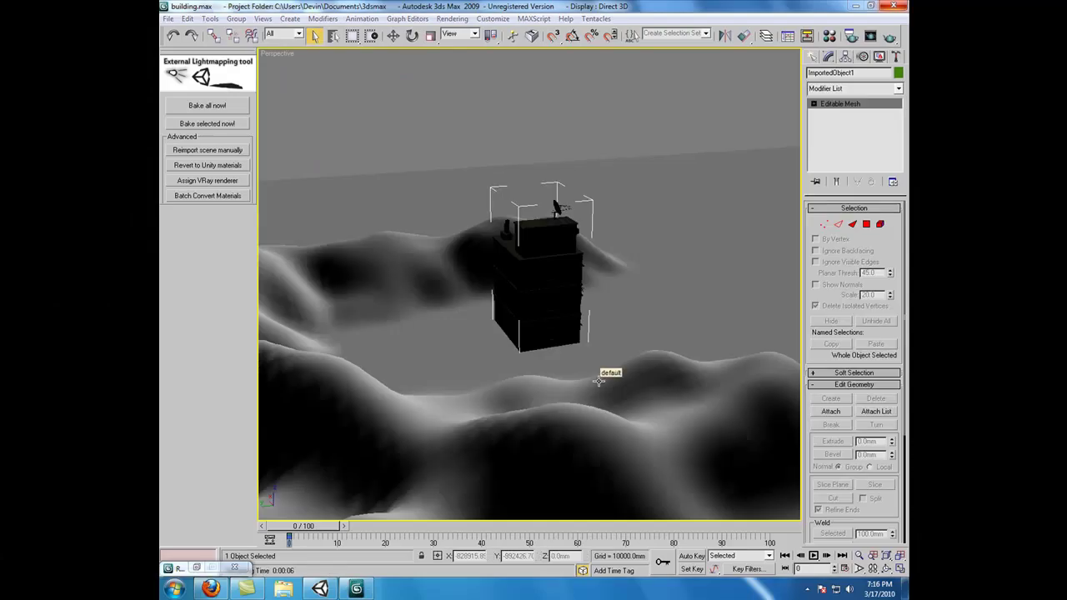
Select ImportedLight1, render a production test of the perspective view, and close the frame
middle_click_drag(598, 381, 600, 420, "alt")
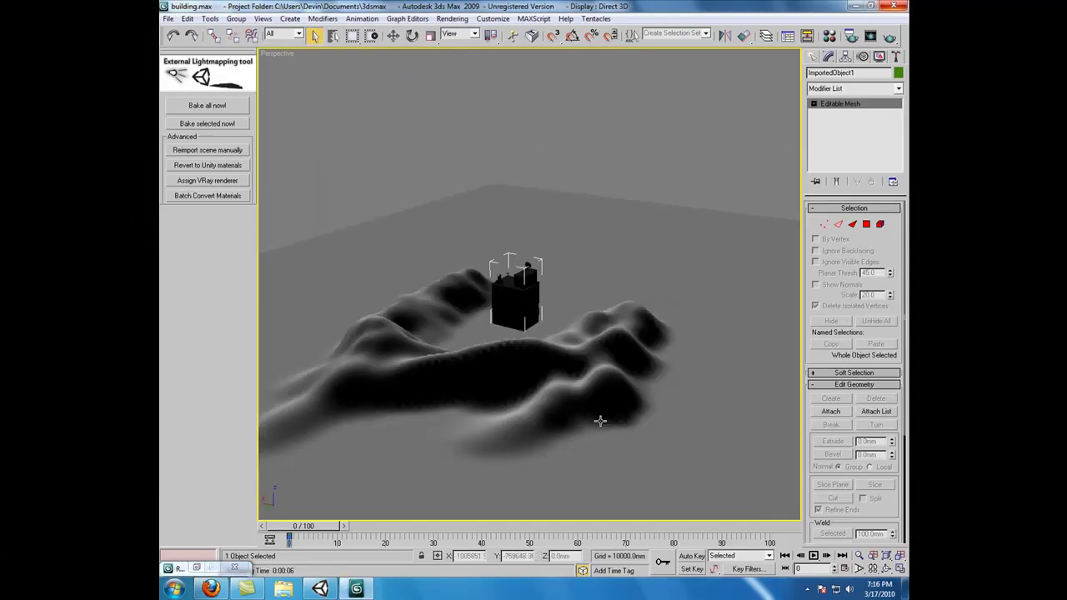
scroll(561, 363, "down", 5)
left_click(490, 155)
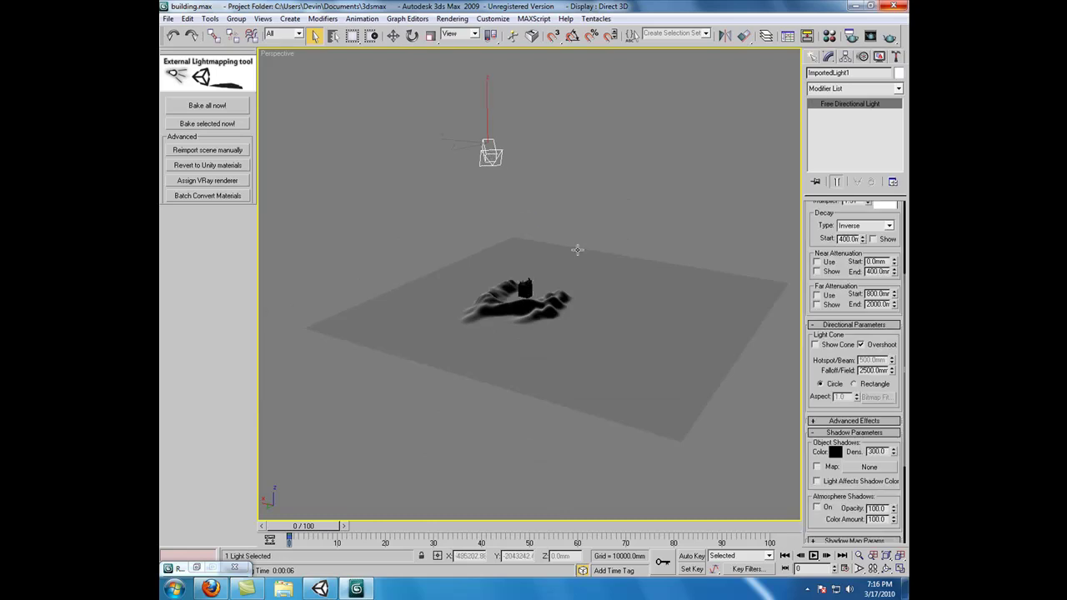
middle_click_drag(636, 250, 463, 338, "alt")
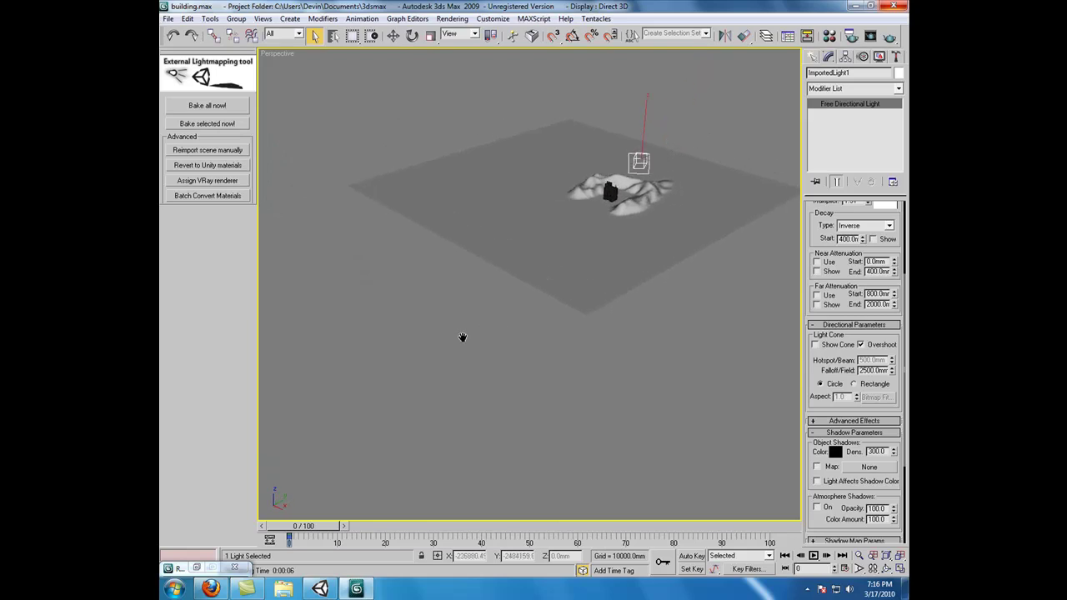
middle_click_drag(629, 310, 688, 391, "alt")
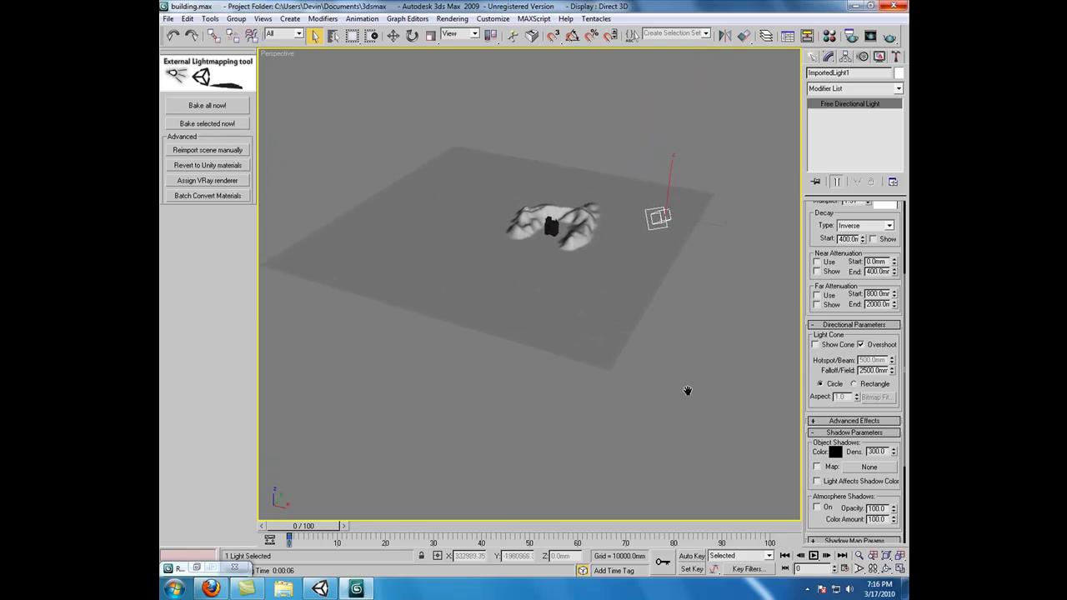
left_click(890, 38)
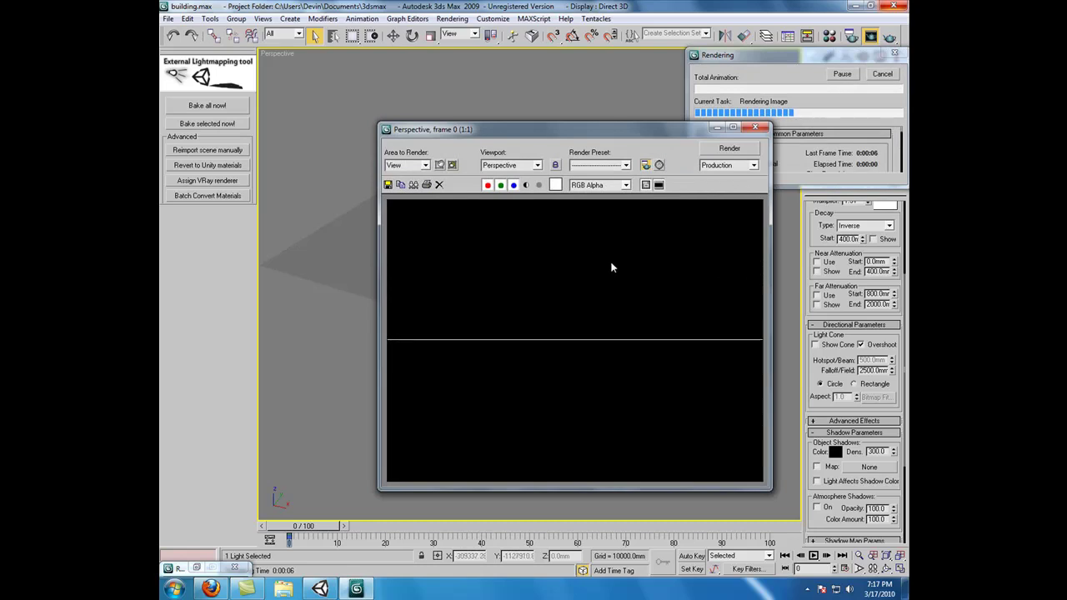
left_click(755, 127)
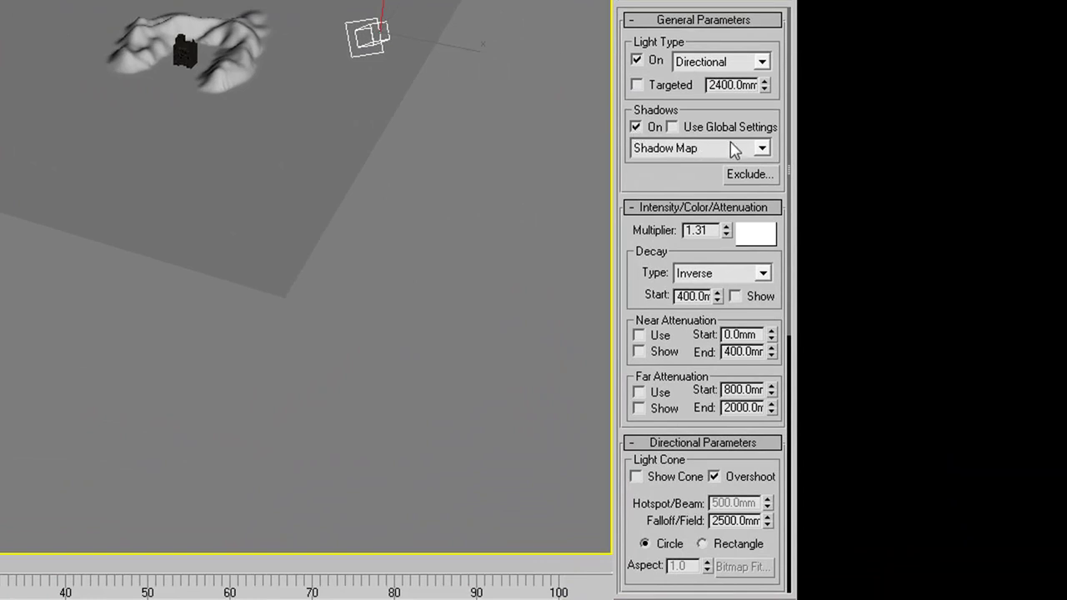
Switch the directional light to Ray Traced Shadows and raise its decay start to about 17296
left_click(762, 150)
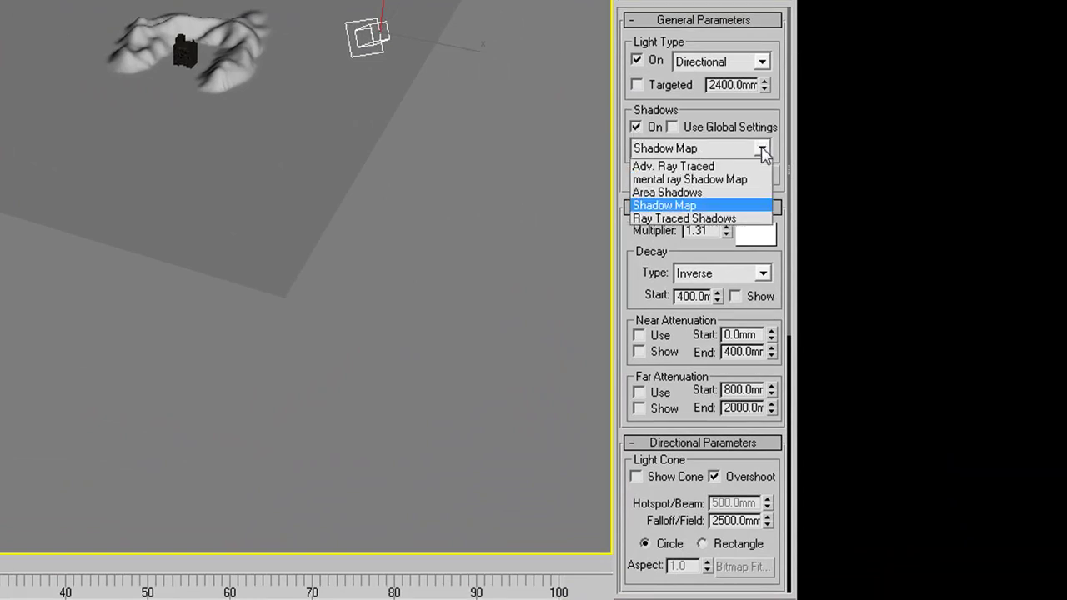
left_click(694, 221)
left_click_drag(662, 175, 665, 65)
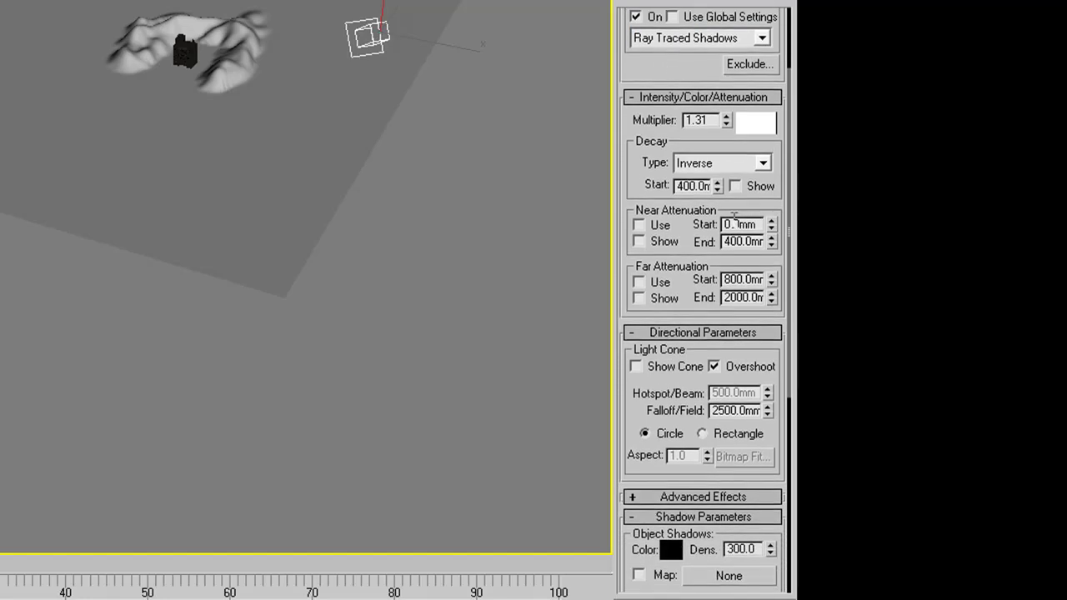
left_click_drag(718, 185, 717, 97)
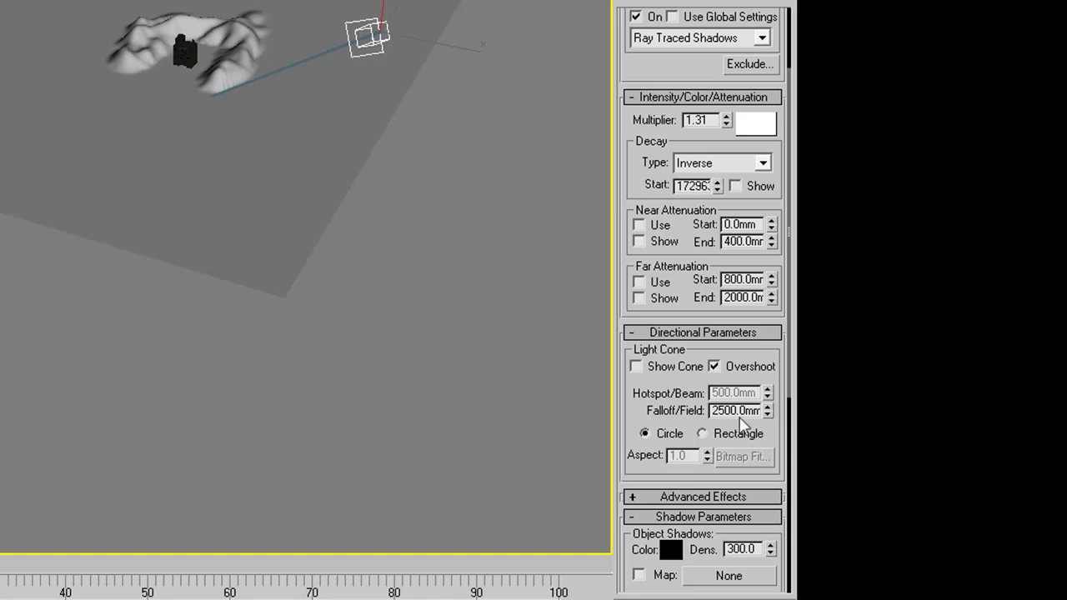
left_click_drag(642, 411, 665, 332)
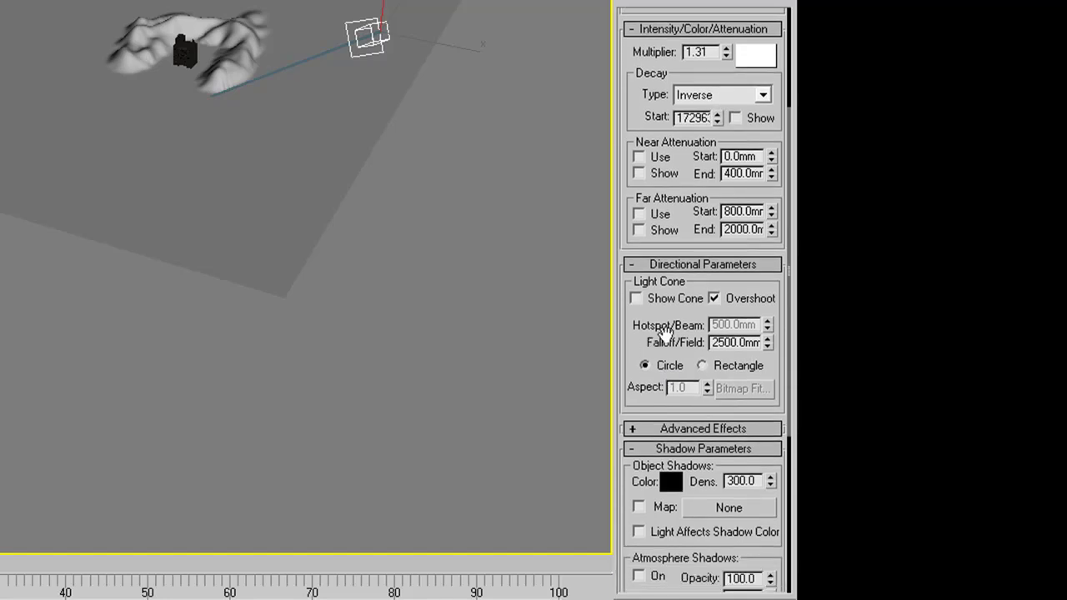
Turn off Overshoot and widen the hotspot to about 1792500 and falloff to about 1794500
left_click(714, 298)
left_click_drag(767, 324, 786, 1)
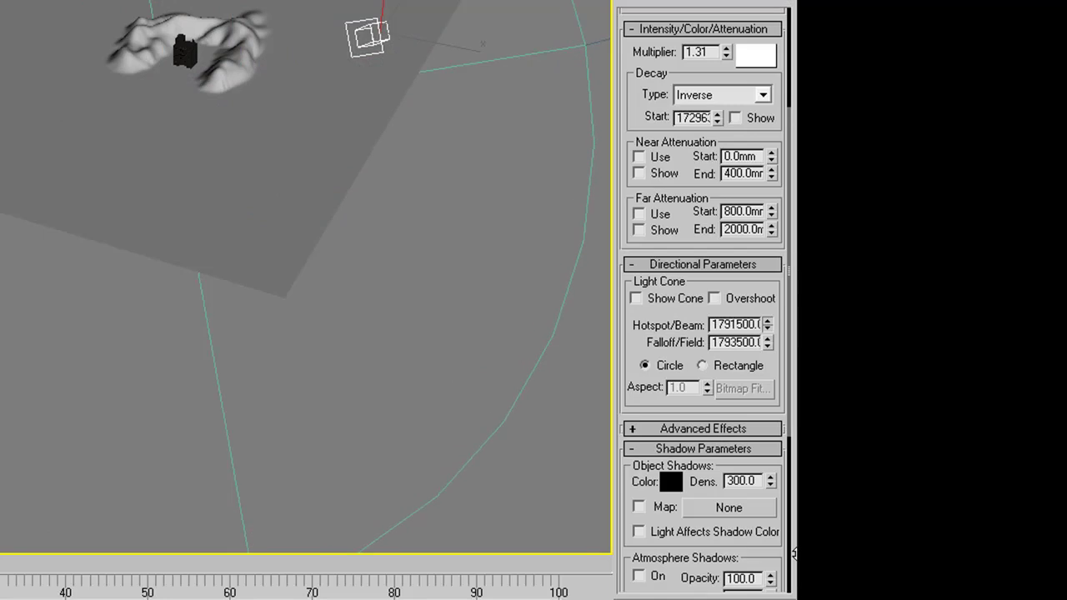
middle_click_drag(250, 250, 68, 237, "alt")
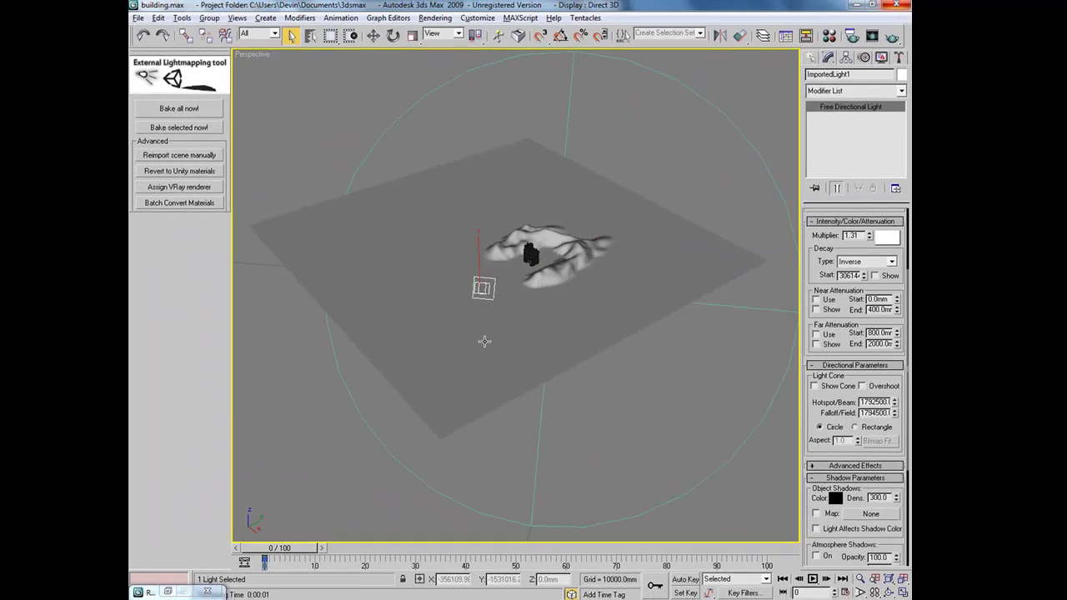
scroll(450, 344, "down", 5)
middle_click_drag(470, 351, 530, 354, "alt")
scroll(567, 348, "up", 6)
scroll(843, 415, "down", 3)
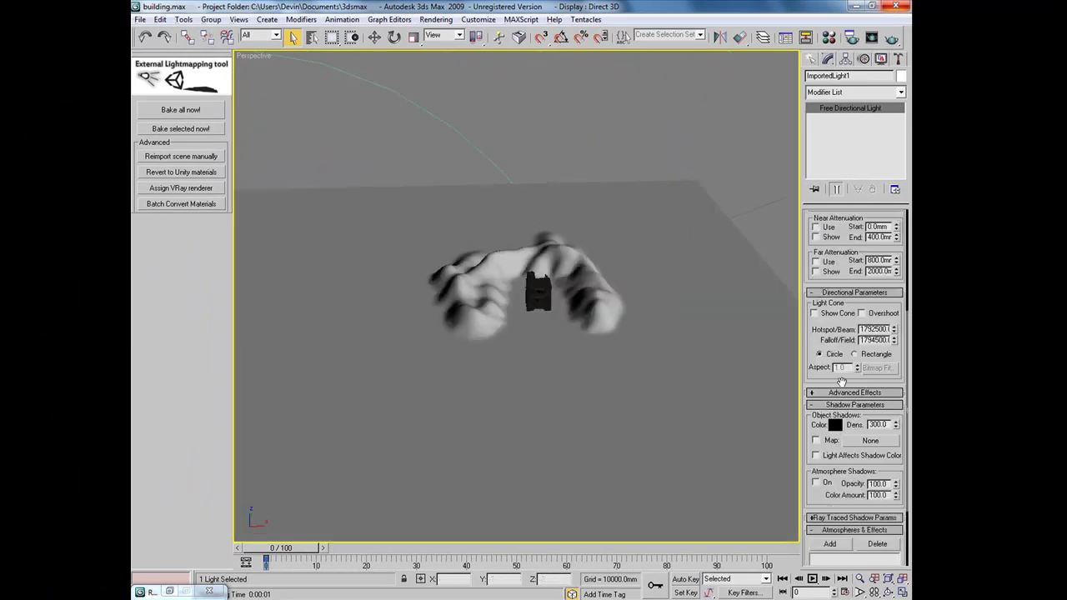
Set shadow density to 0, quick-render the building, then open Render To Texture with 0
scroll(844, 414, "down", 1)
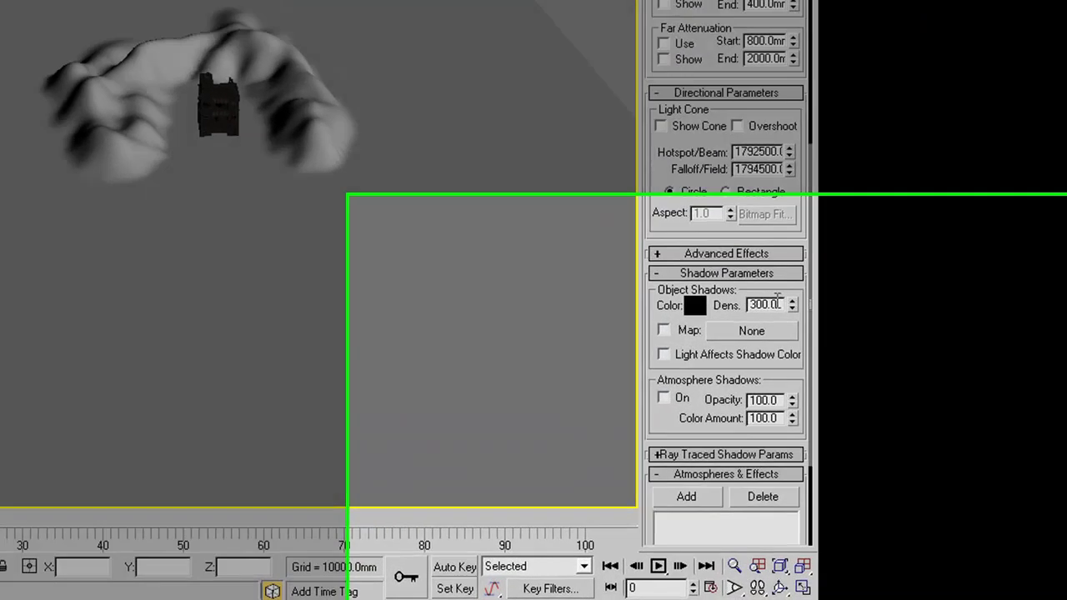
left_click(877, 415)
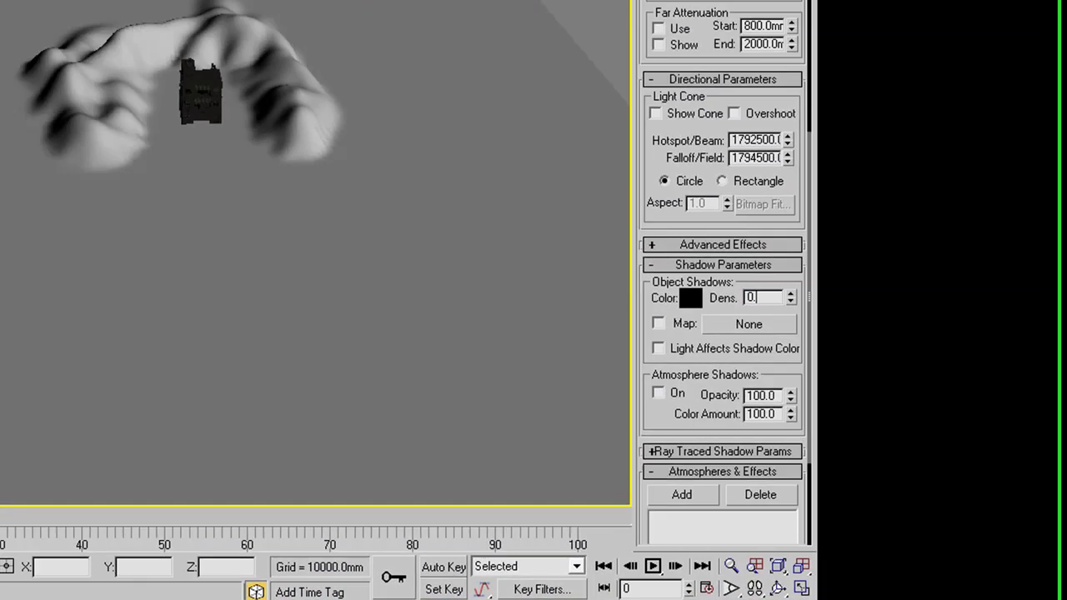
left_click(543, 324)
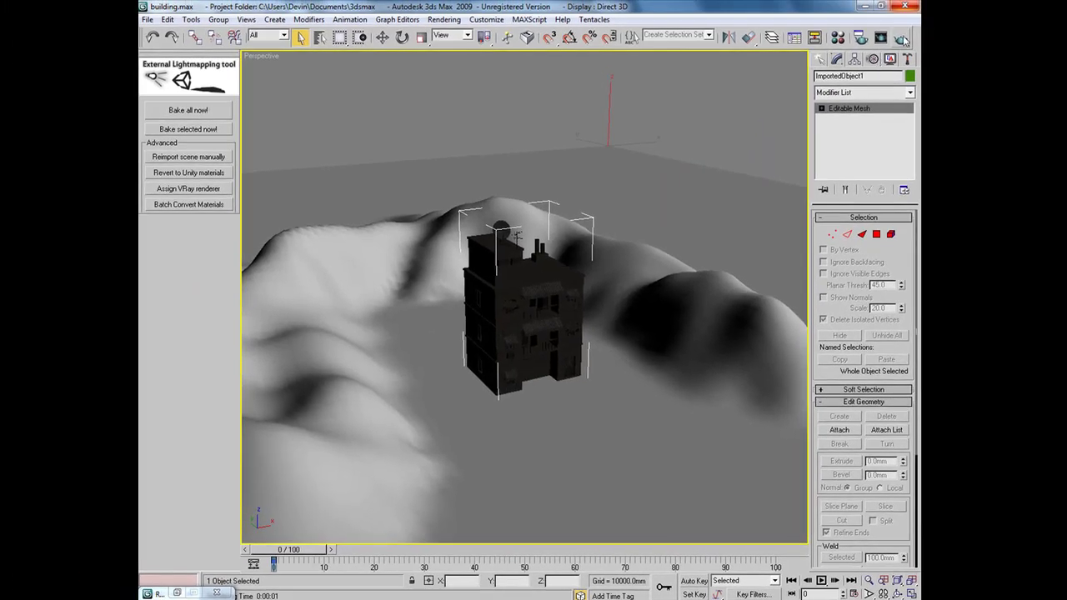
left_click(902, 39)
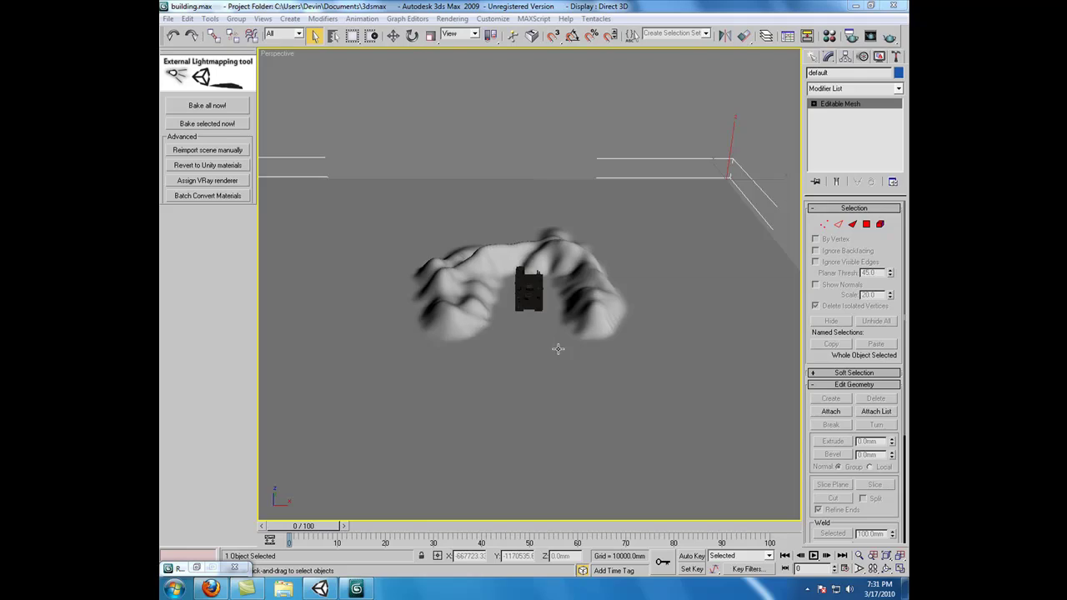
key("0")
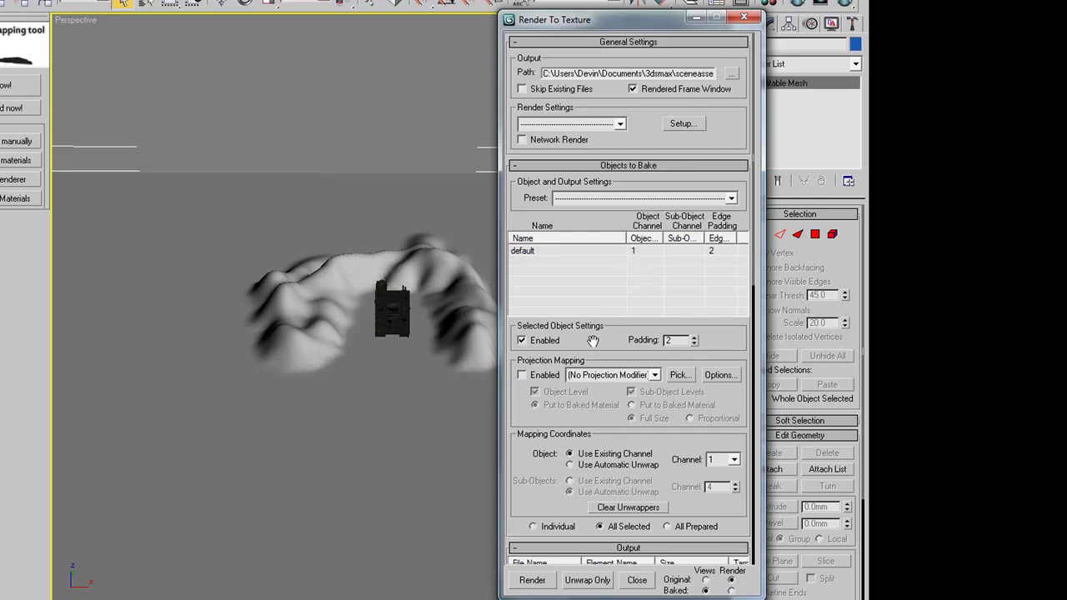
Add a LightingMap element to the terrain bake output at 2048x2048
left_click_drag(593, 340, 454, 137)
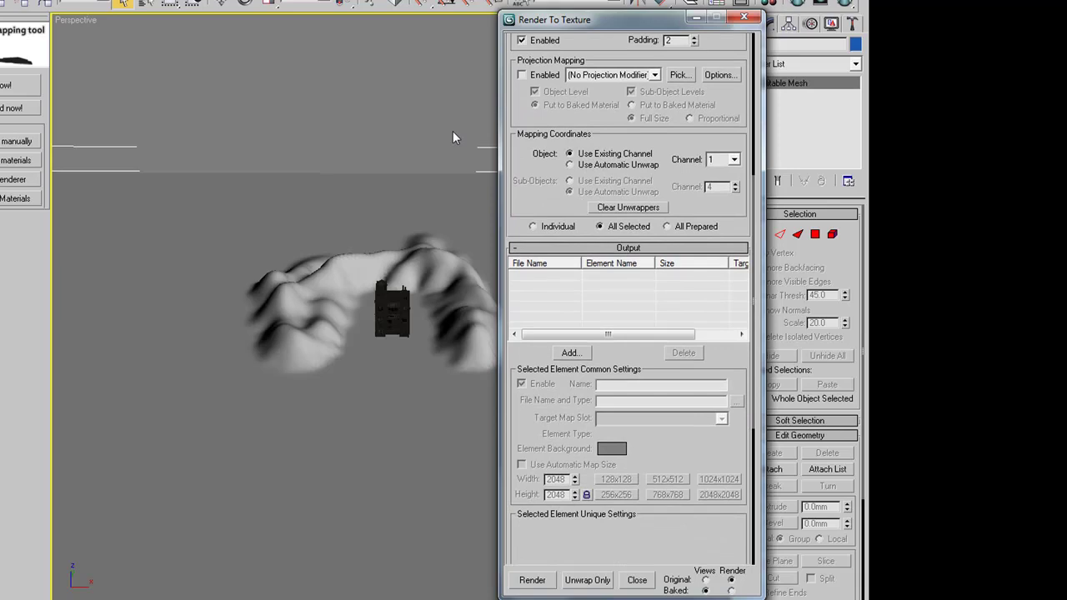
left_click(568, 355)
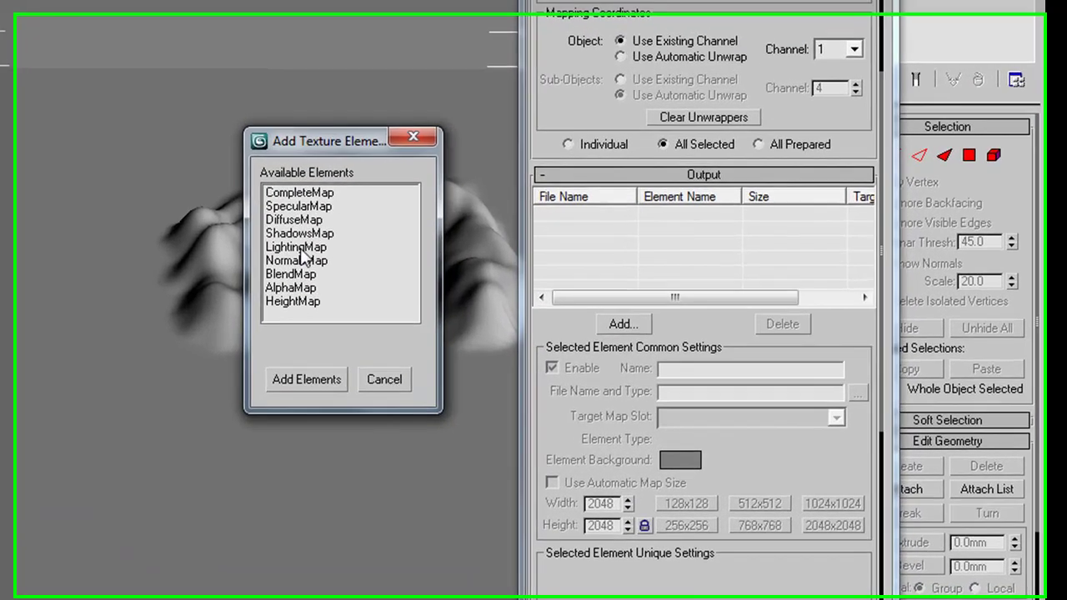
left_click(316, 271)
left_click(325, 386)
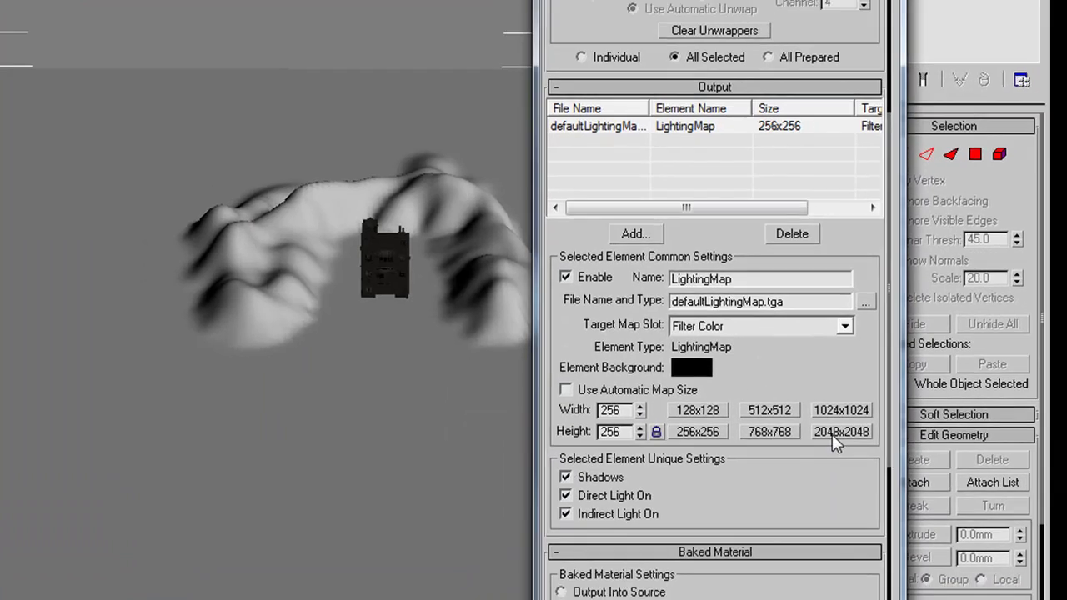
left_click(842, 442)
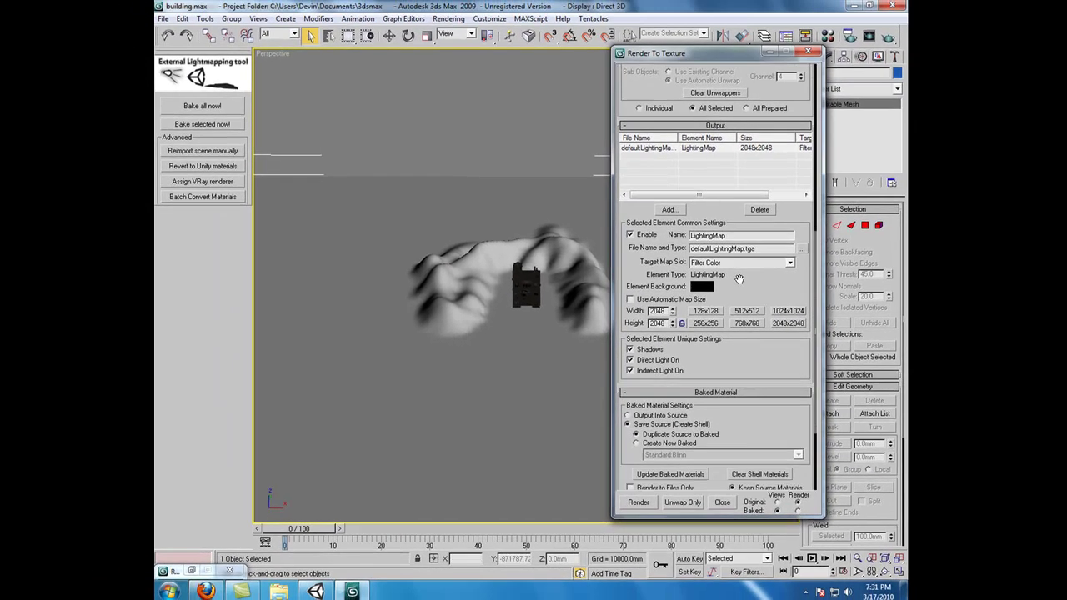
scroll(667, 467, "up", 5)
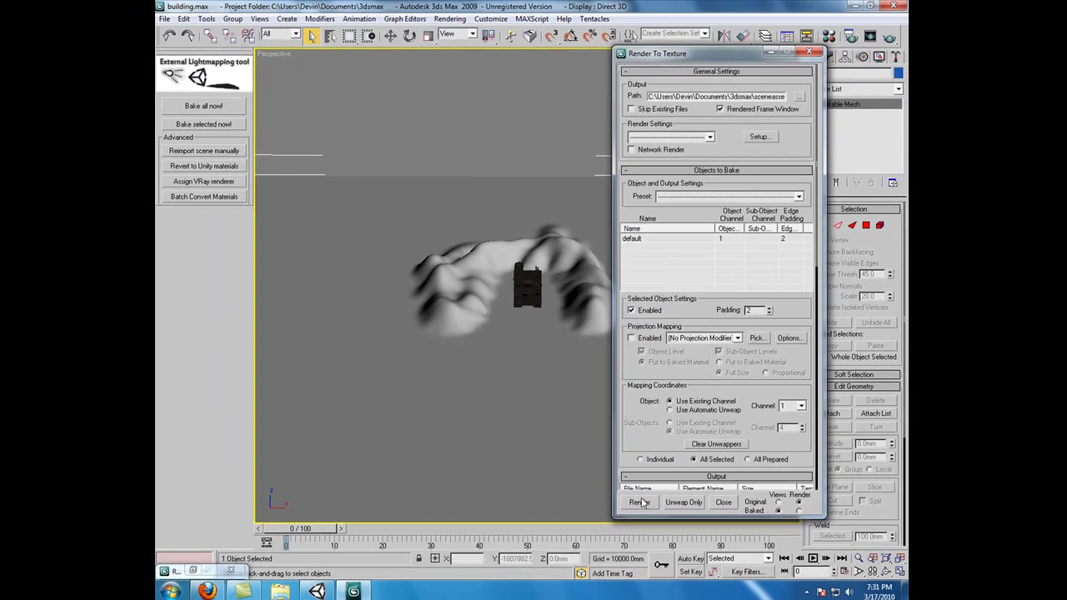
Render the terrain bake and save the result as a TIF named terrainLightmap
left_click(639, 502)
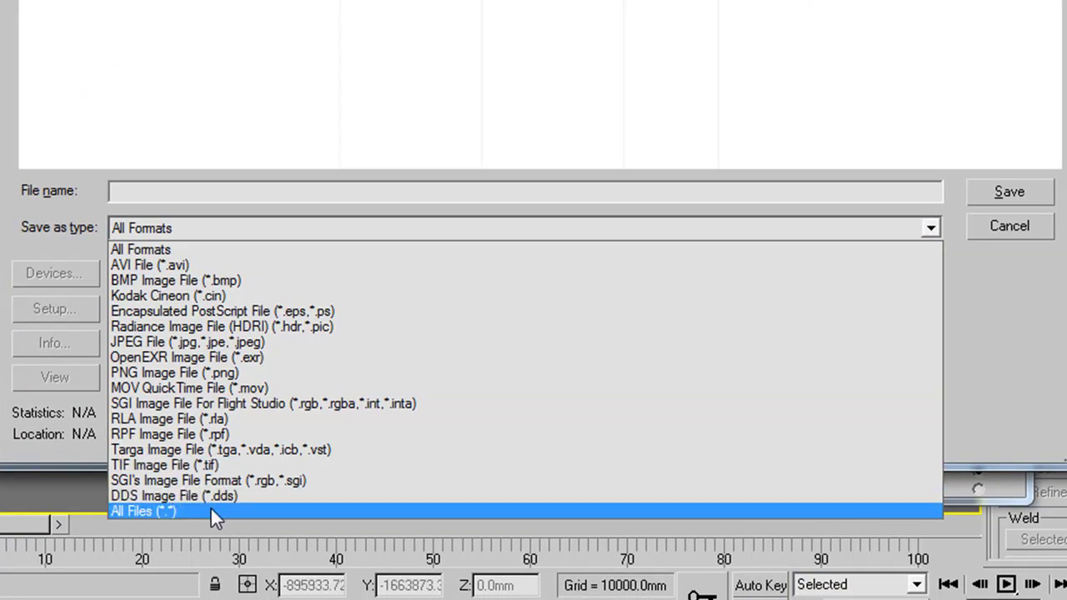
left_click(222, 465)
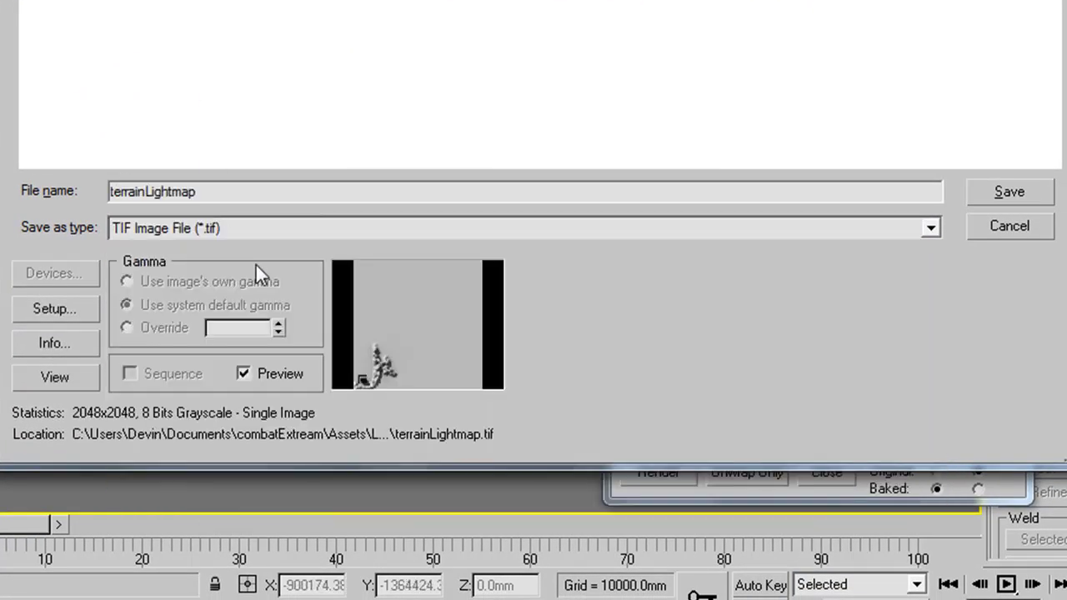
left_click(1022, 199)
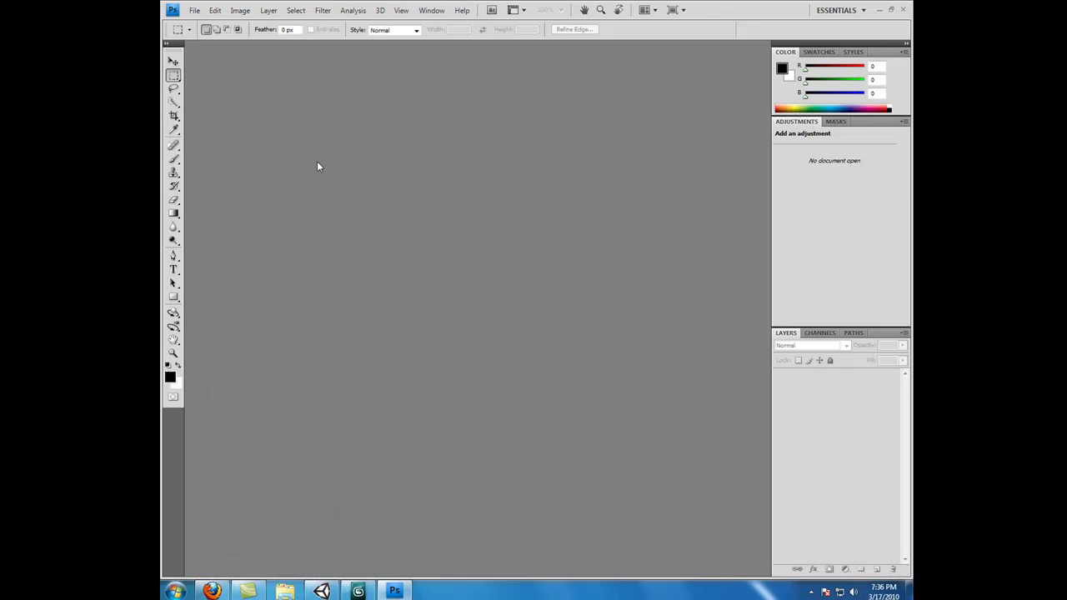
Open terrainLightmap.tif, flip the canvas horizontally, and rotate it 90° clockwise
left_click(194, 10)
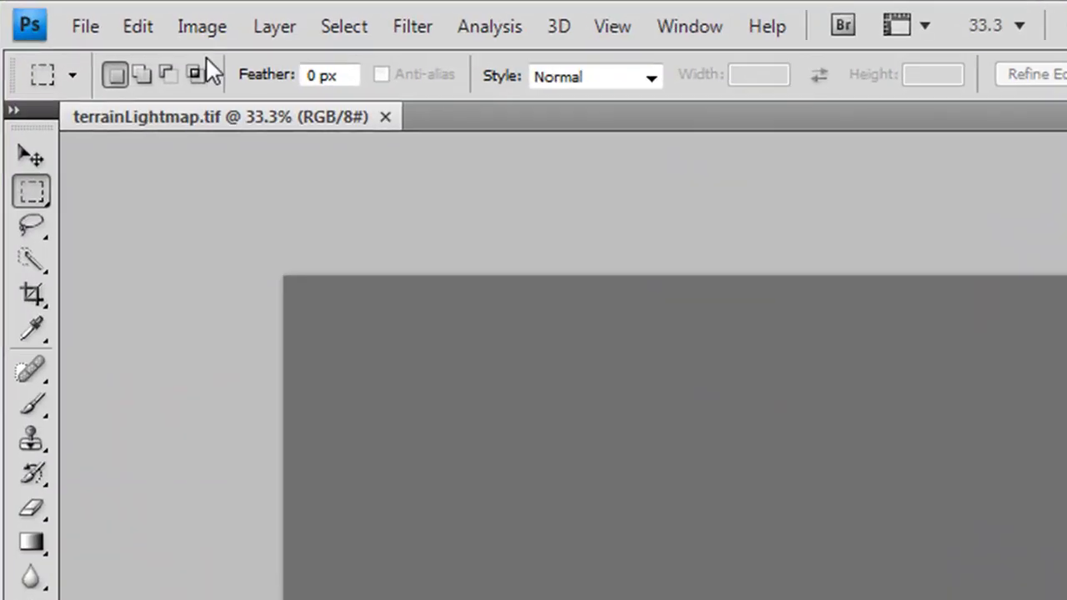
left_click(202, 27)
mouse_move(333, 306)
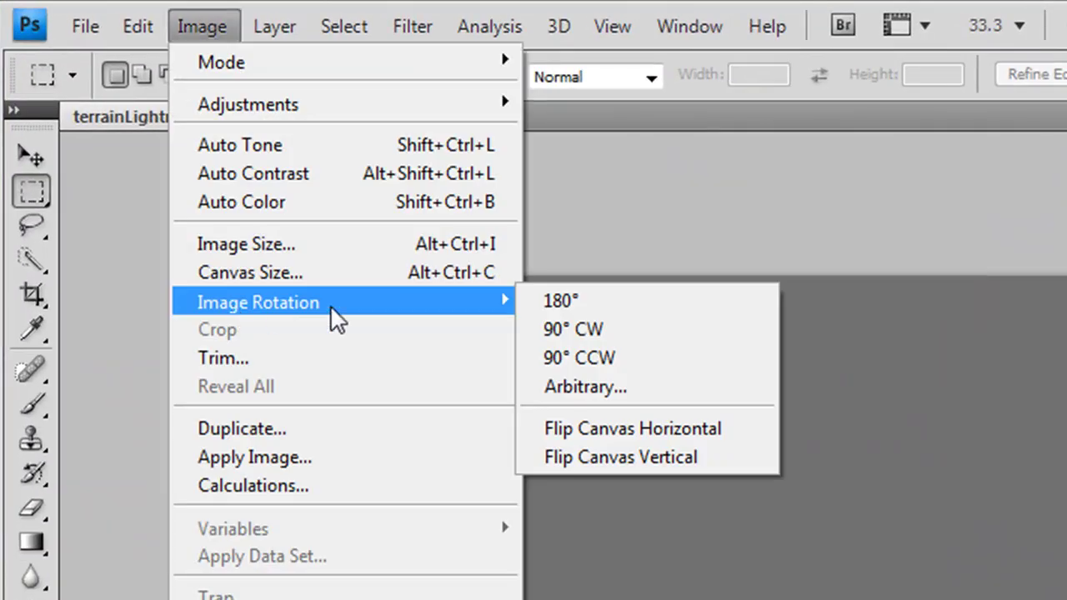
left_click(619, 430)
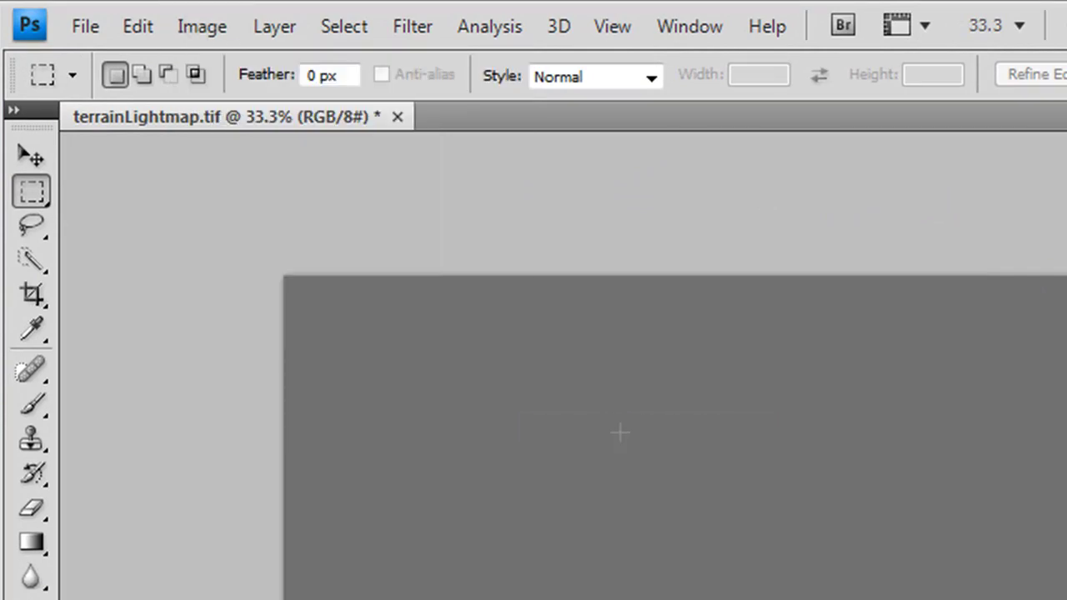
left_click(202, 26)
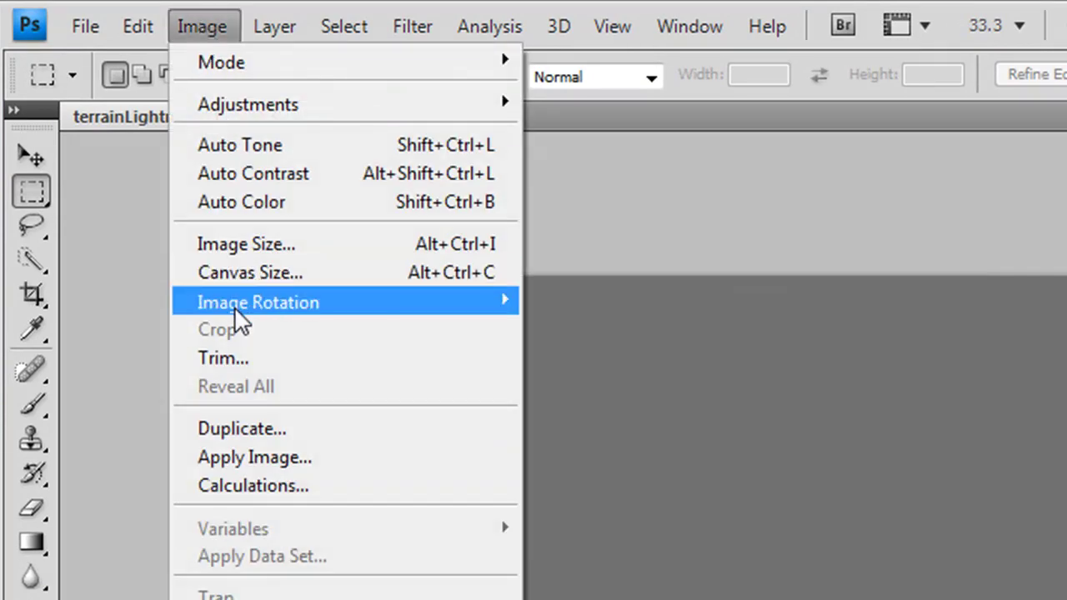
mouse_move(512, 304)
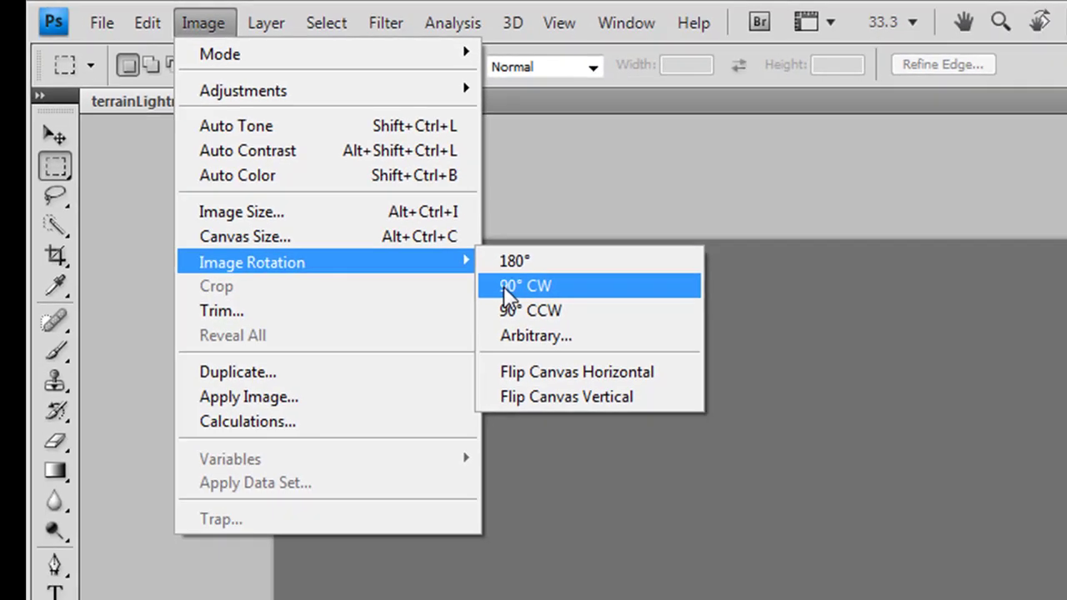
left_click(550, 329)
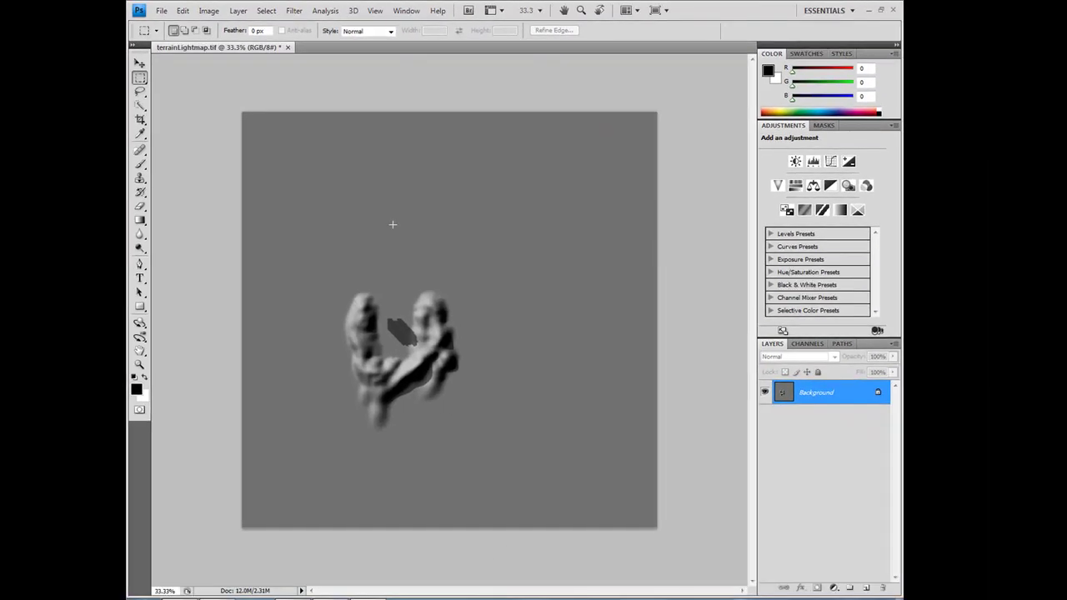
Save the edited lightmap with Ctrl+S, then close the document and quit Photoshop
key("ctrl+s")
left_click(284, 47)
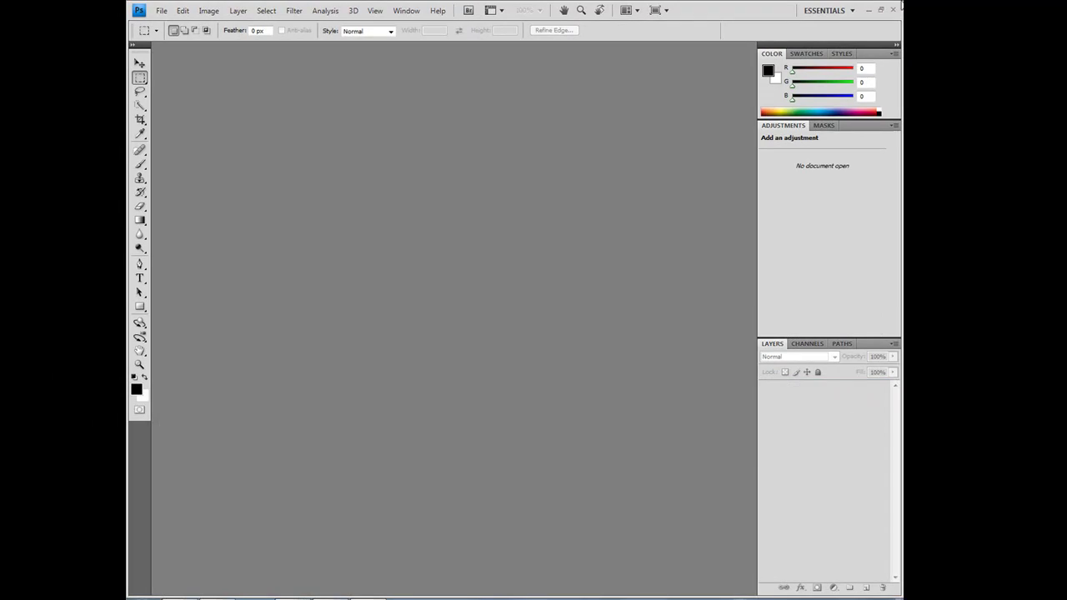
left_click(893, 11)
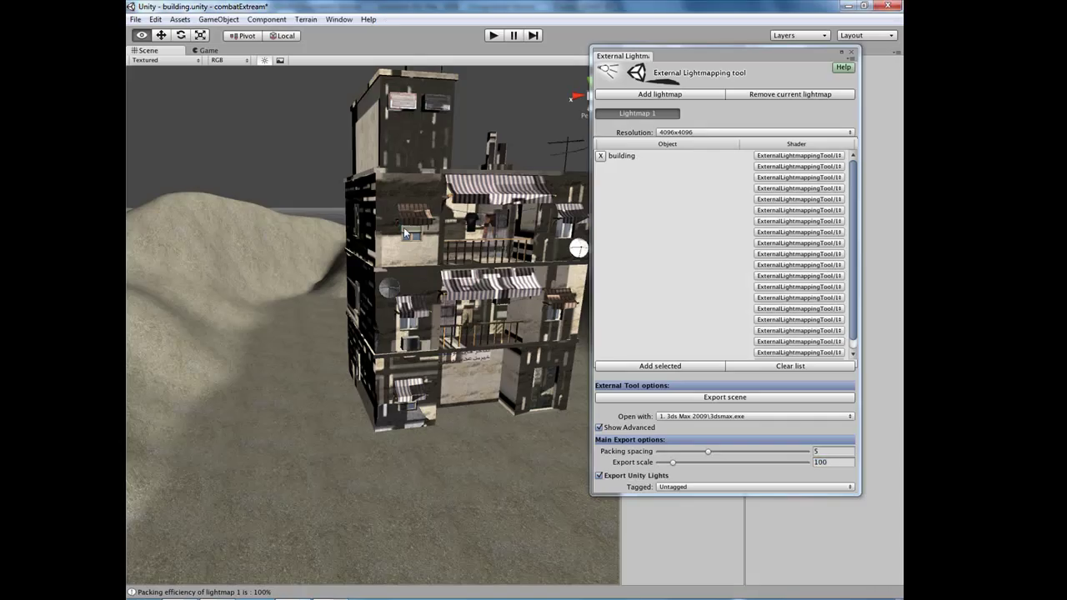
Close External Lightmapping and drag terrainLightmap into the New Terrain data's Lightmap slot
left_click(852, 54)
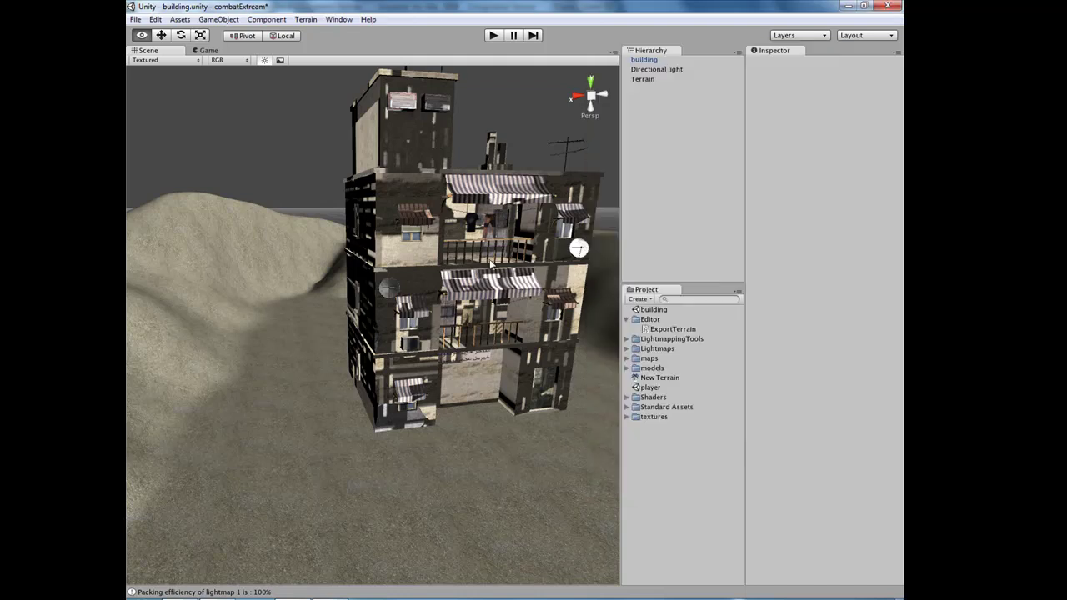
right_click_drag(381, 458, 302, 475)
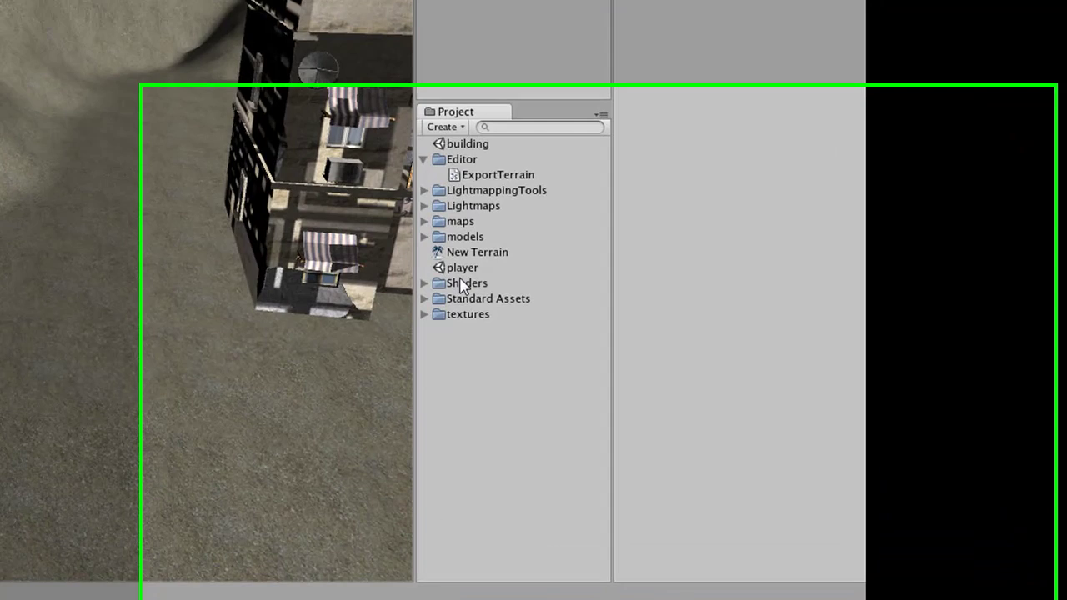
left_click(659, 378)
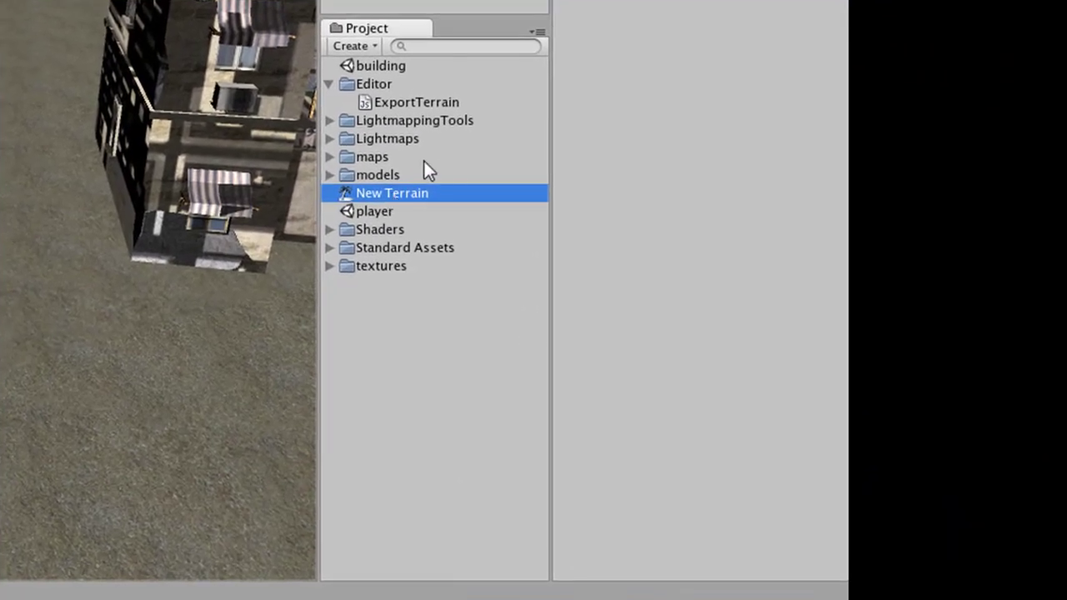
left_click(329, 138)
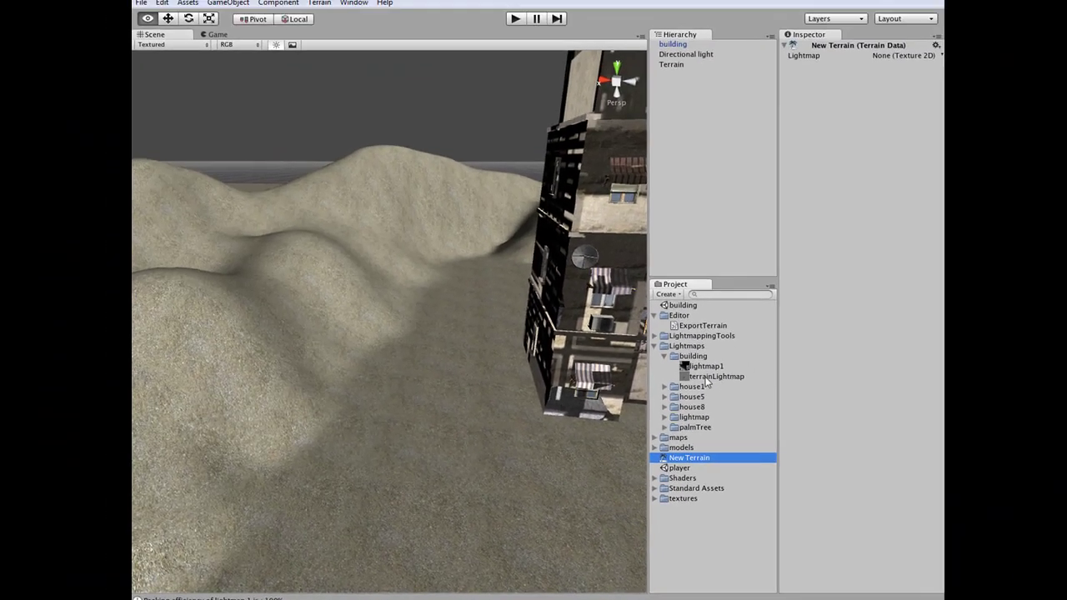
left_click_drag(705, 380, 864, 320)
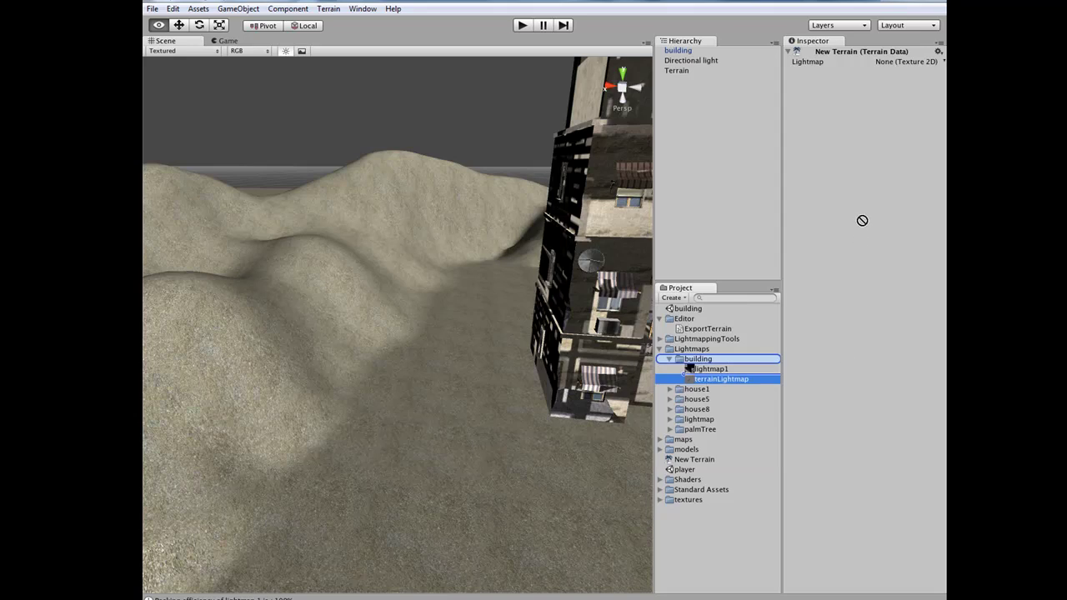
left_click_drag(890, 71, 897, 67)
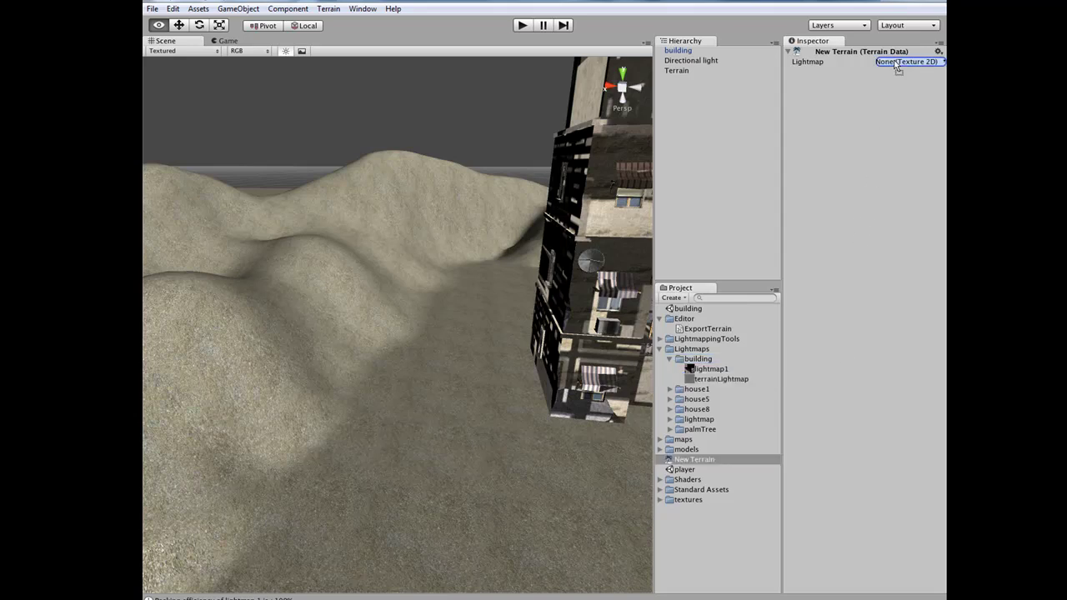
left_click_drag(897, 67, 898, 65)
left_click_drag(441, 301, 414, 326, "alt")
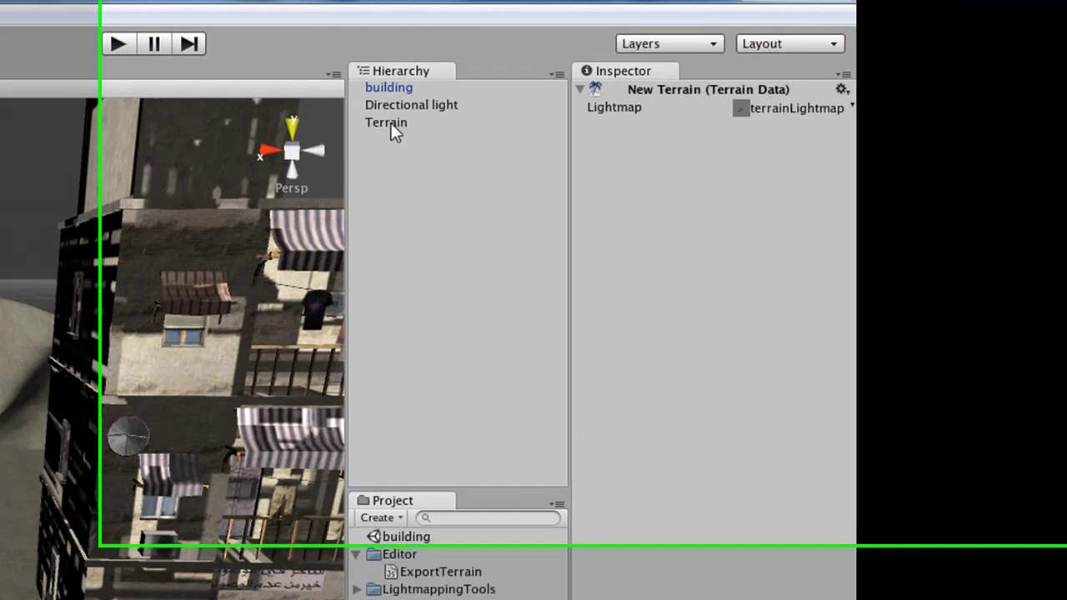
Select the Terrain and set its Terrain Settings lighting mode from Vertex to Lightmap
left_click(679, 71)
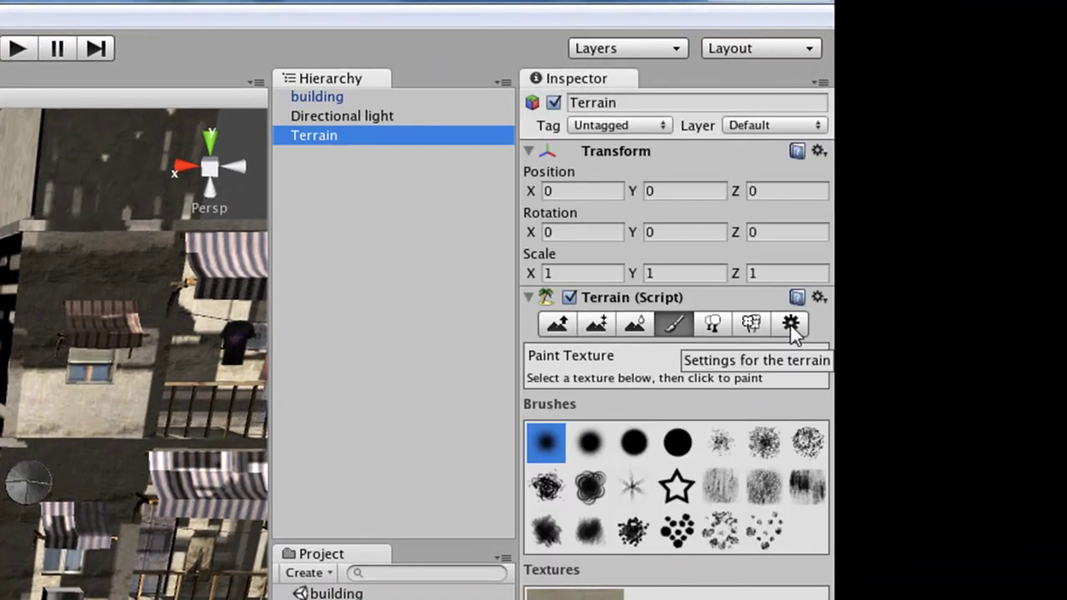
left_click(790, 324)
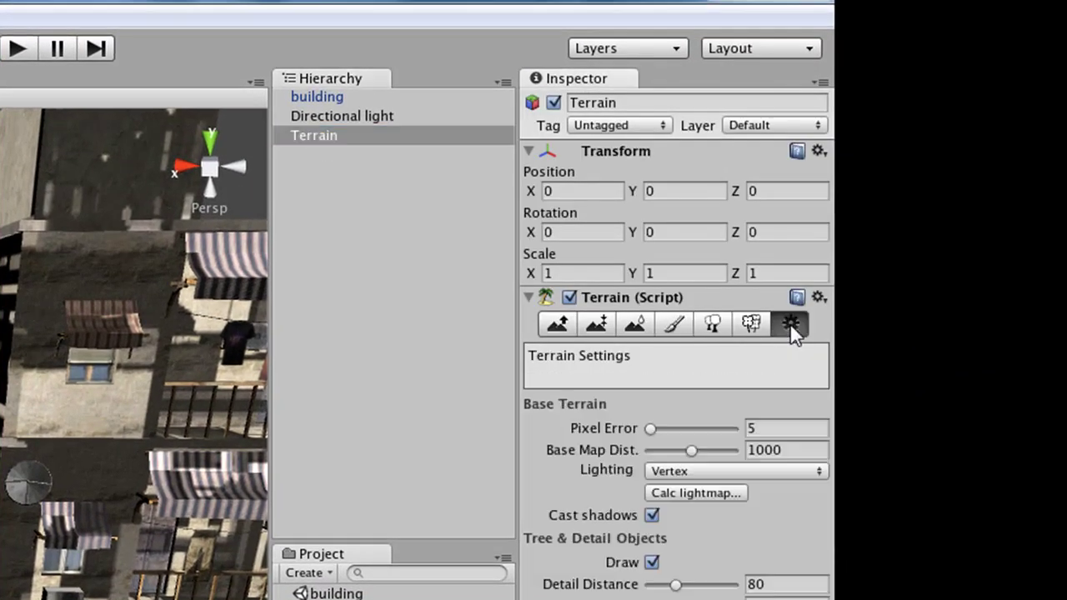
left_click(705, 474)
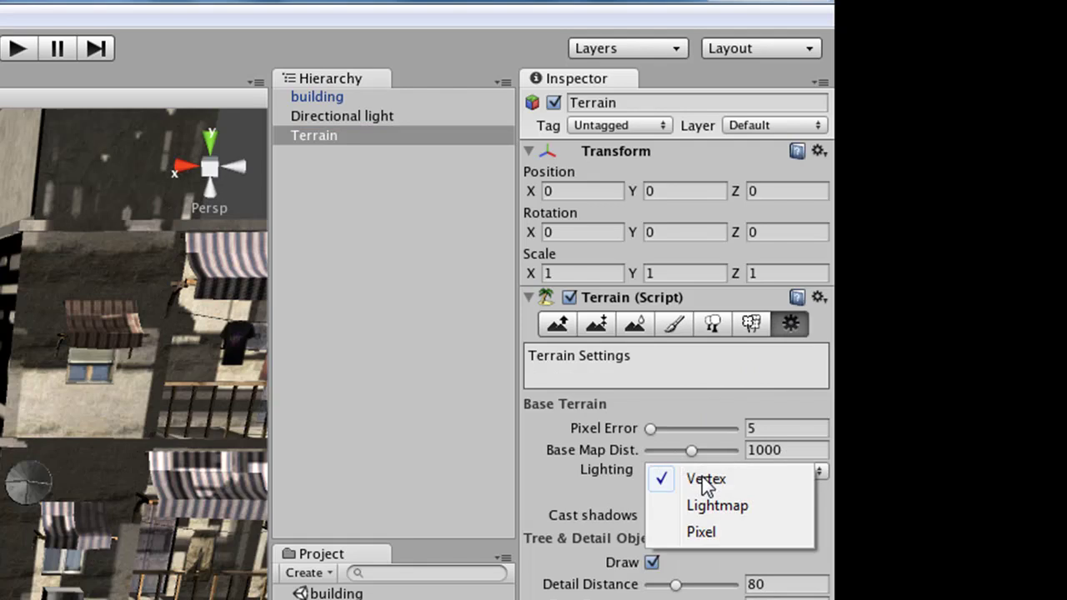
left_click(704, 506)
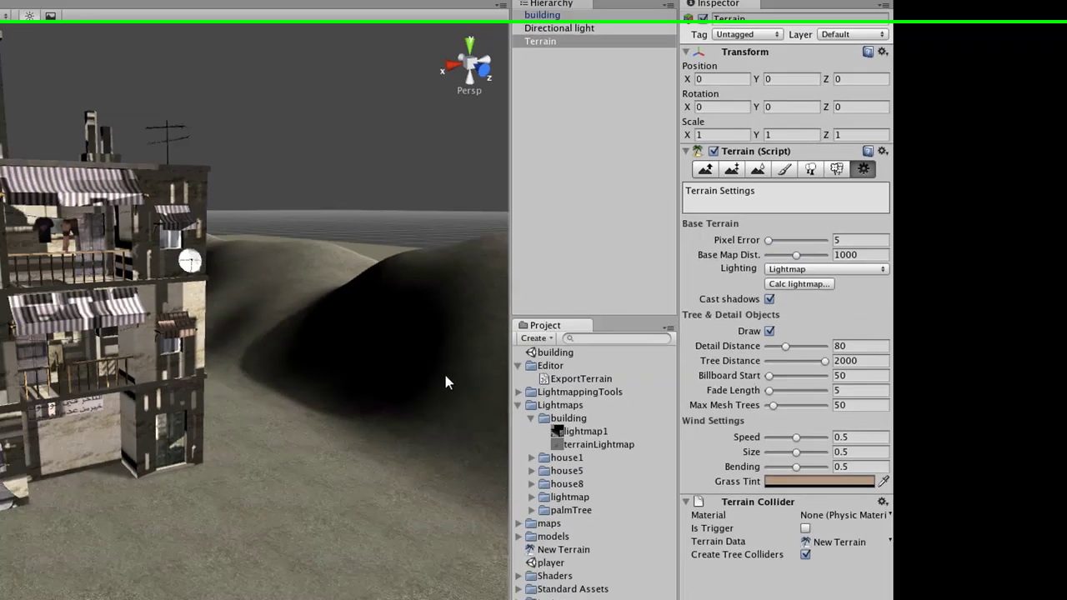
right_click_drag(445, 376, 222, 387)
right_click_drag(328, 319, 575, 292)
right_click_drag(405, 291, 346, 335)
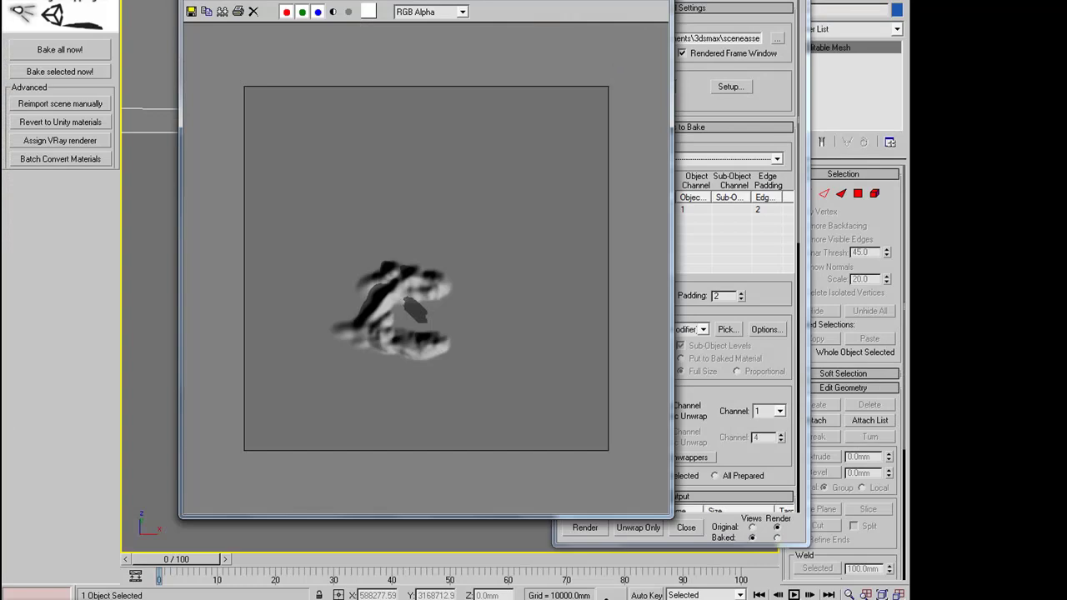
Close the rendered frame and Render To Texture dialog, then select the building and zoom extents
left_click(664, 1)
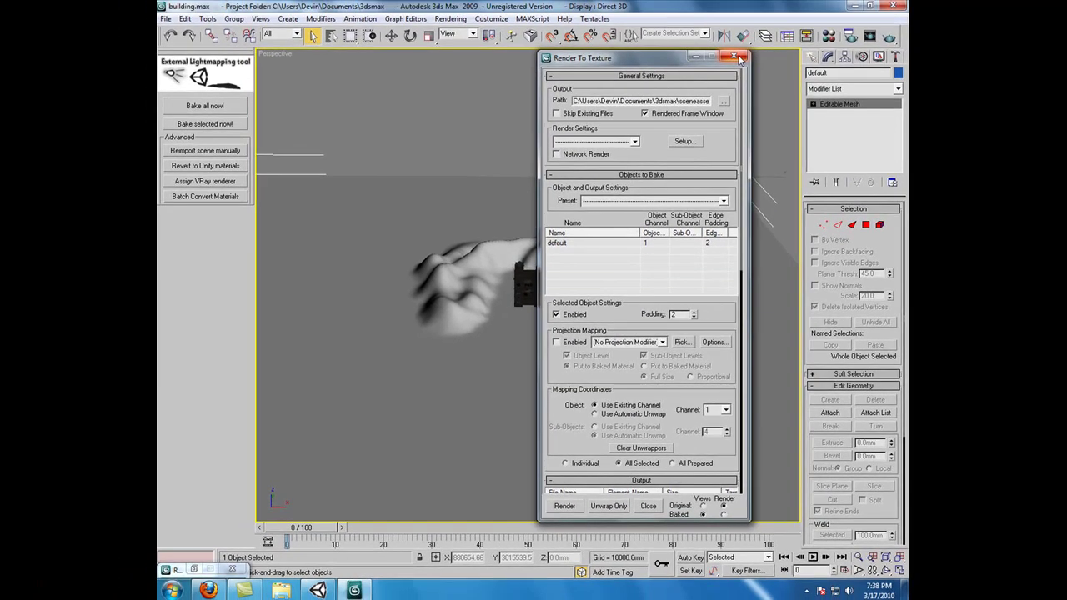
left_click(722, 31)
scroll(496, 284, "up", 3)
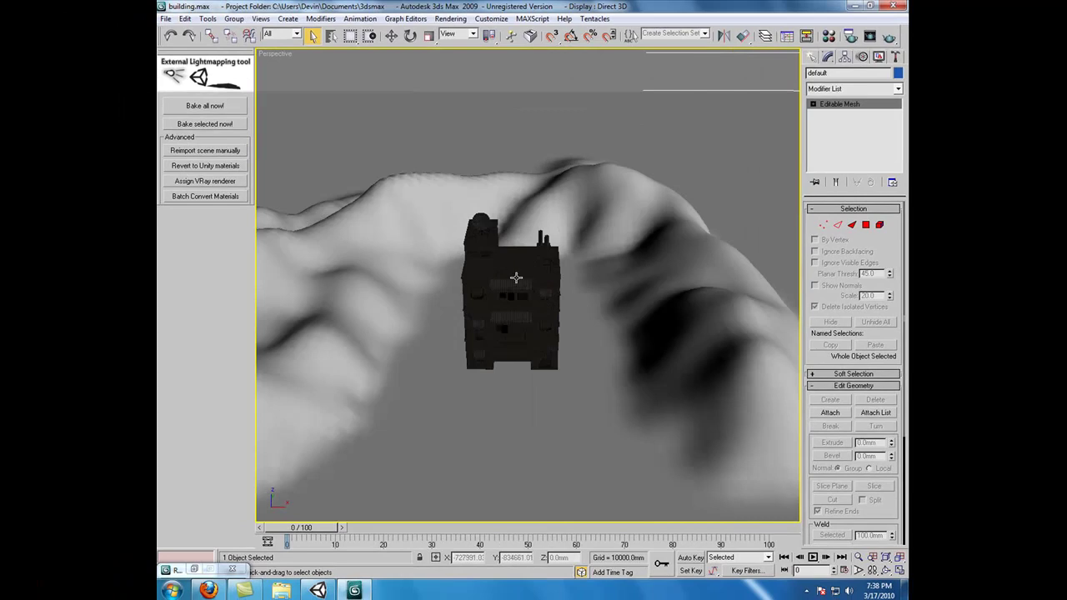
left_click(476, 347)
key("z")
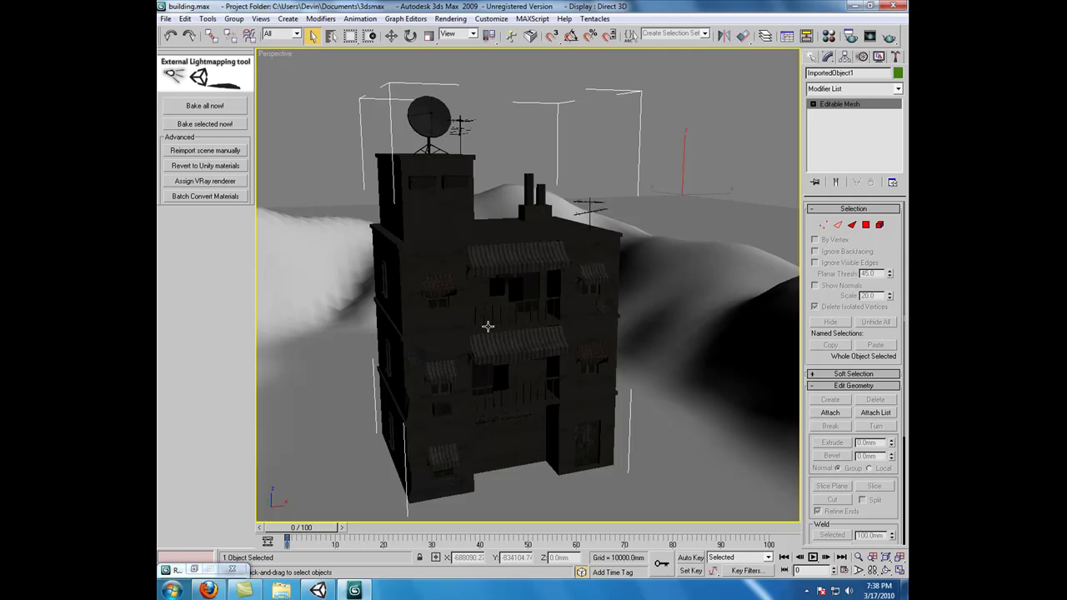
middle_click_drag(451, 336, 452, 344)
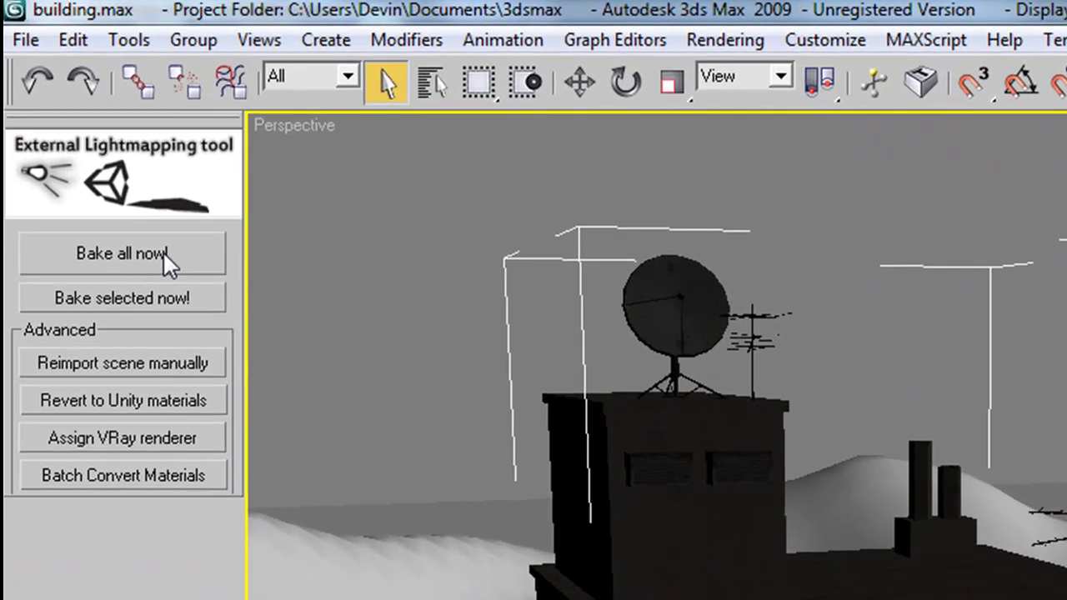
Run 'Bake all now!' to render the selected building's lit wall and roof atlas
left_click(172, 230)
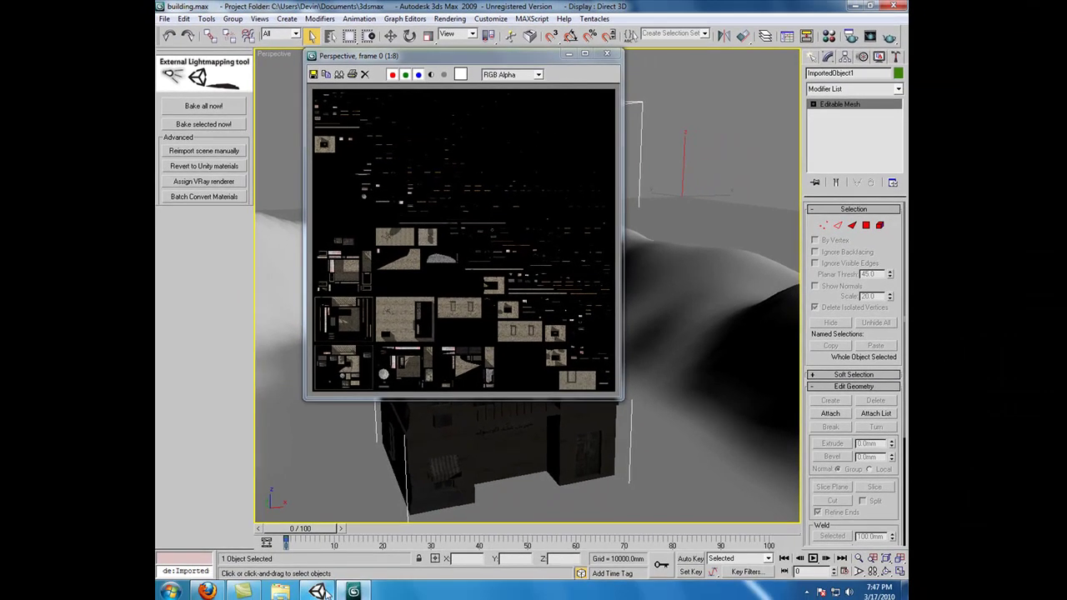
Back in Unity, inspect the building's lightmap1 walls and shadows over the dunes
left_click(320, 592)
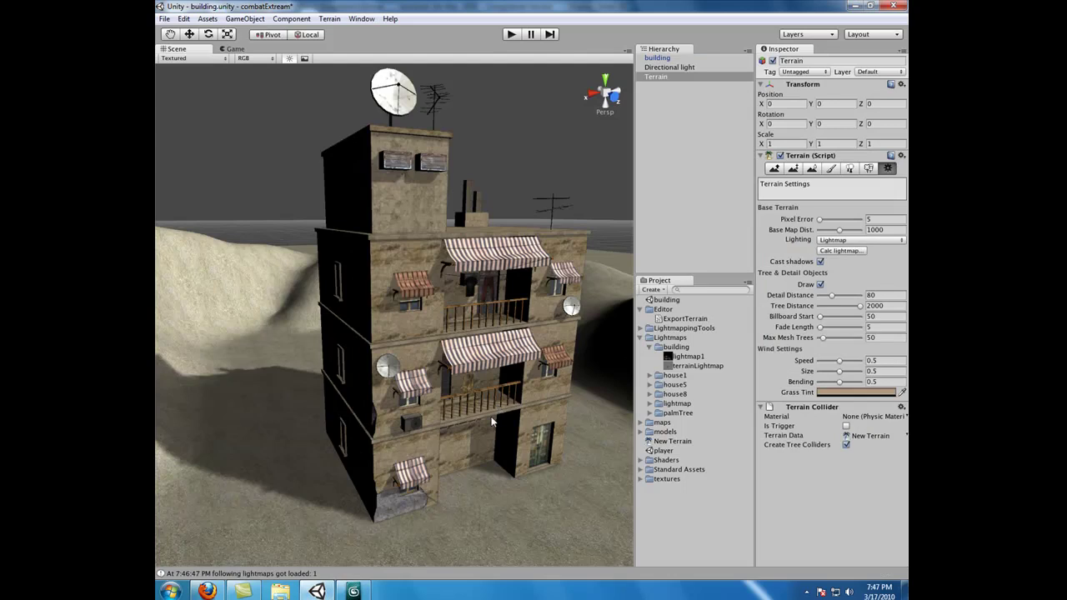
left_click_drag(498, 405, 480, 455, "alt")
scroll(436, 419, "up", 5)
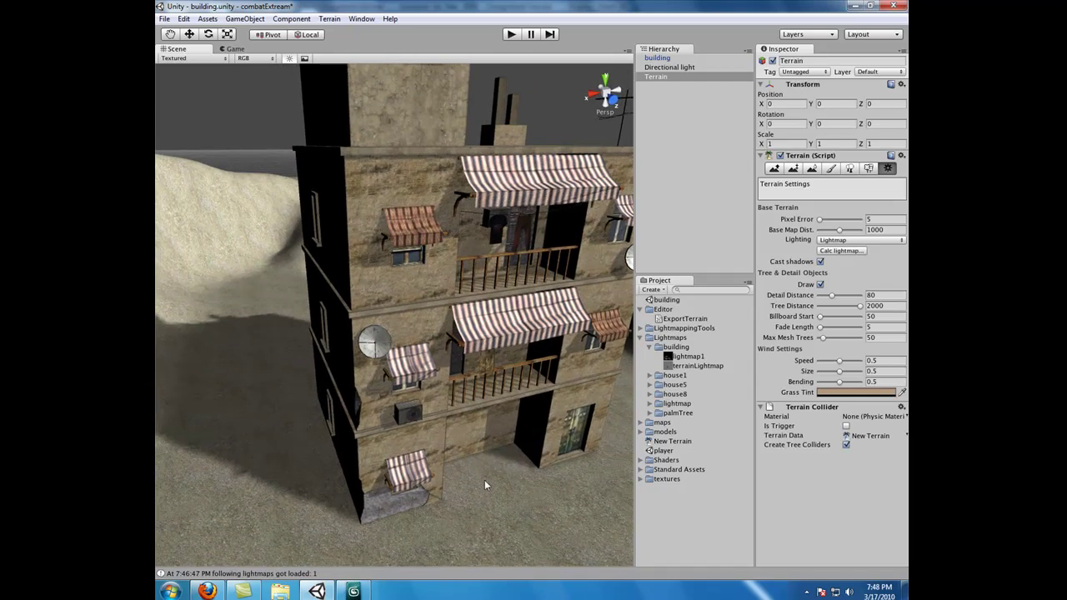
left_click_drag(484, 484, 452, 450, "alt")
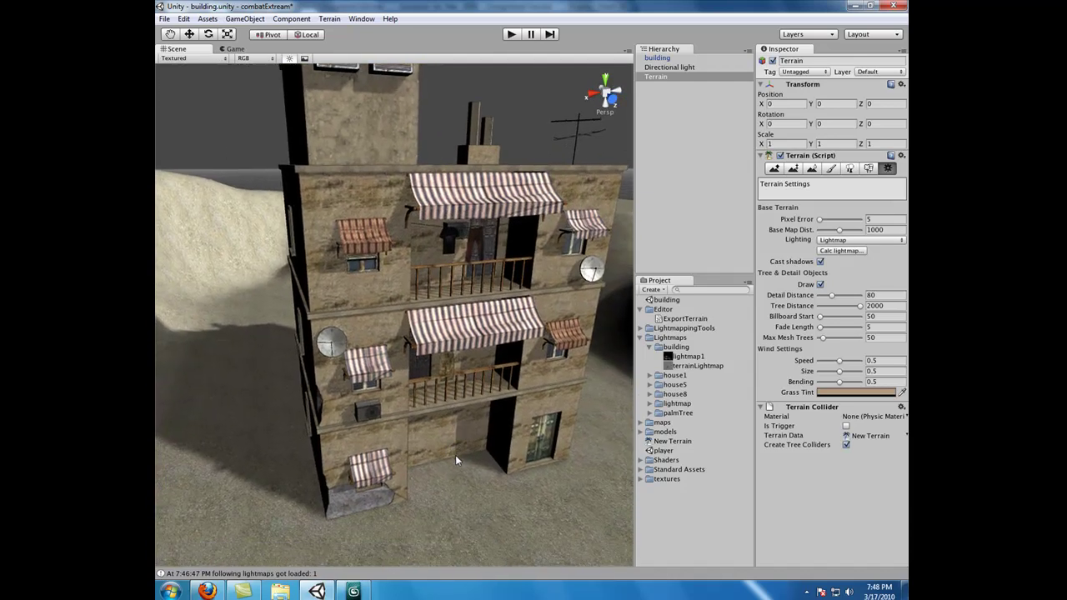